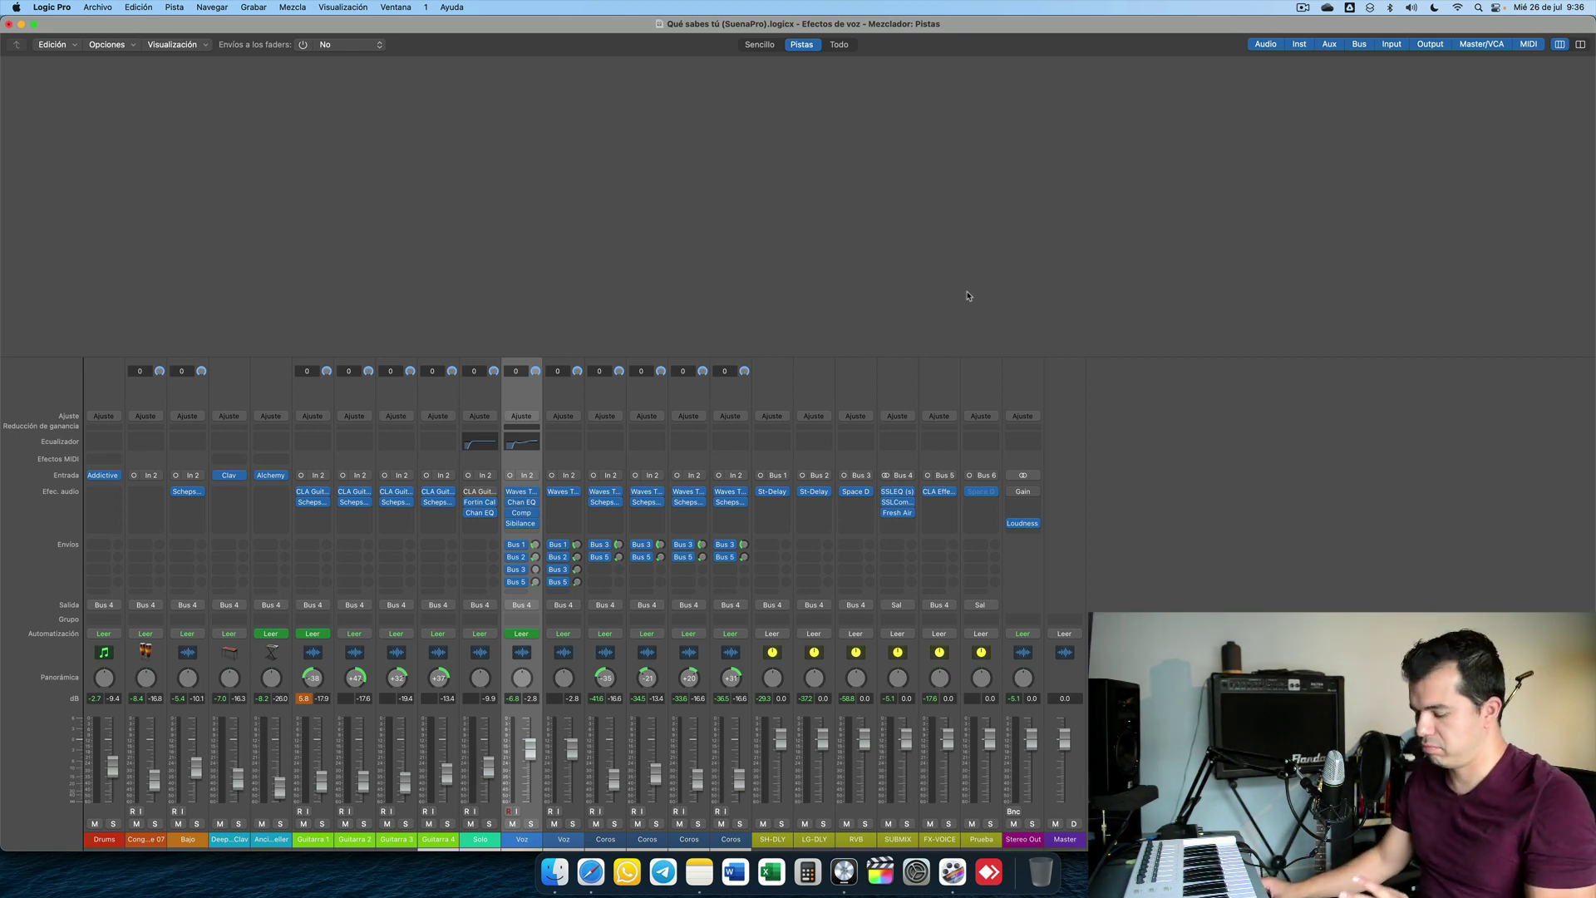
Play the song and review the Waves Tune, Channel EQ, Compressor and Sibilance plug-ins on the selected Voz channel
key(space)
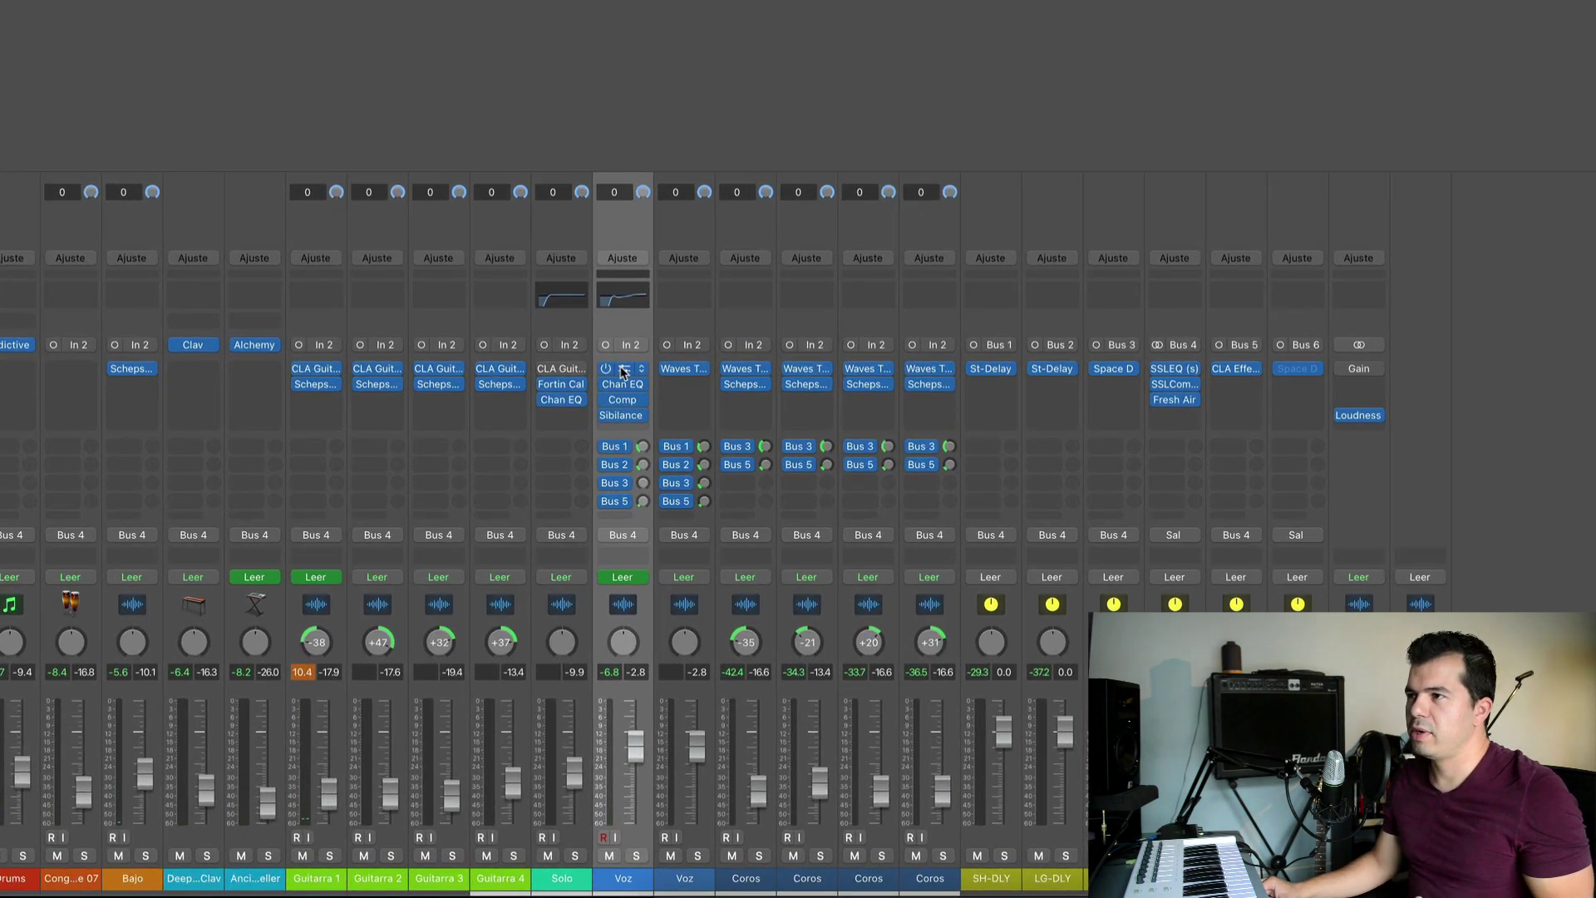
click(630, 372)
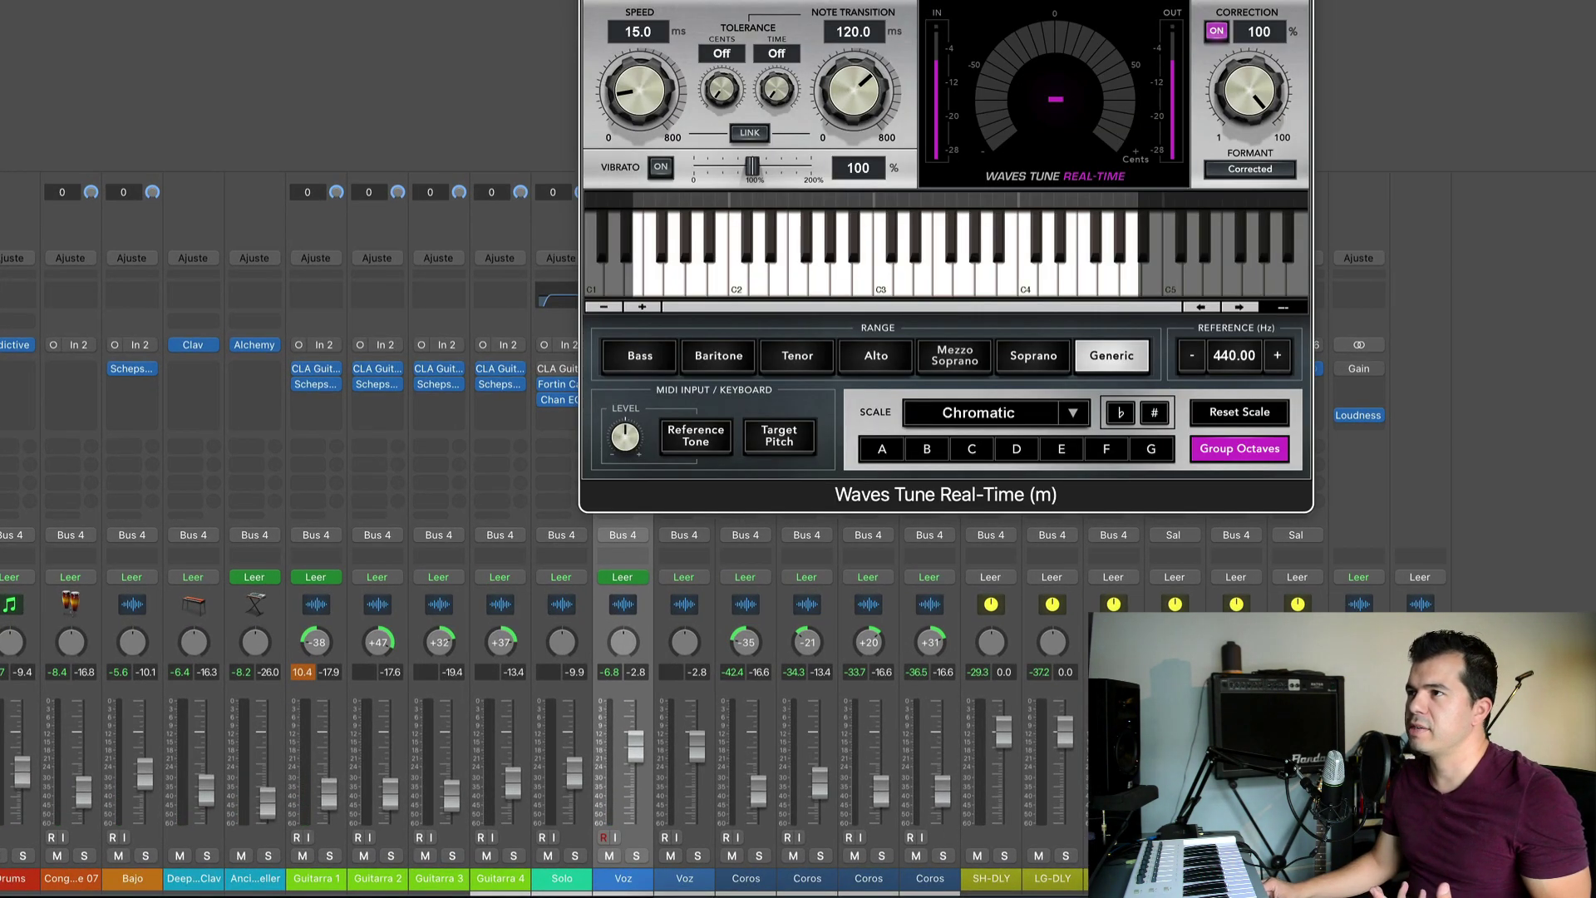
key(super+w)
click(630, 386)
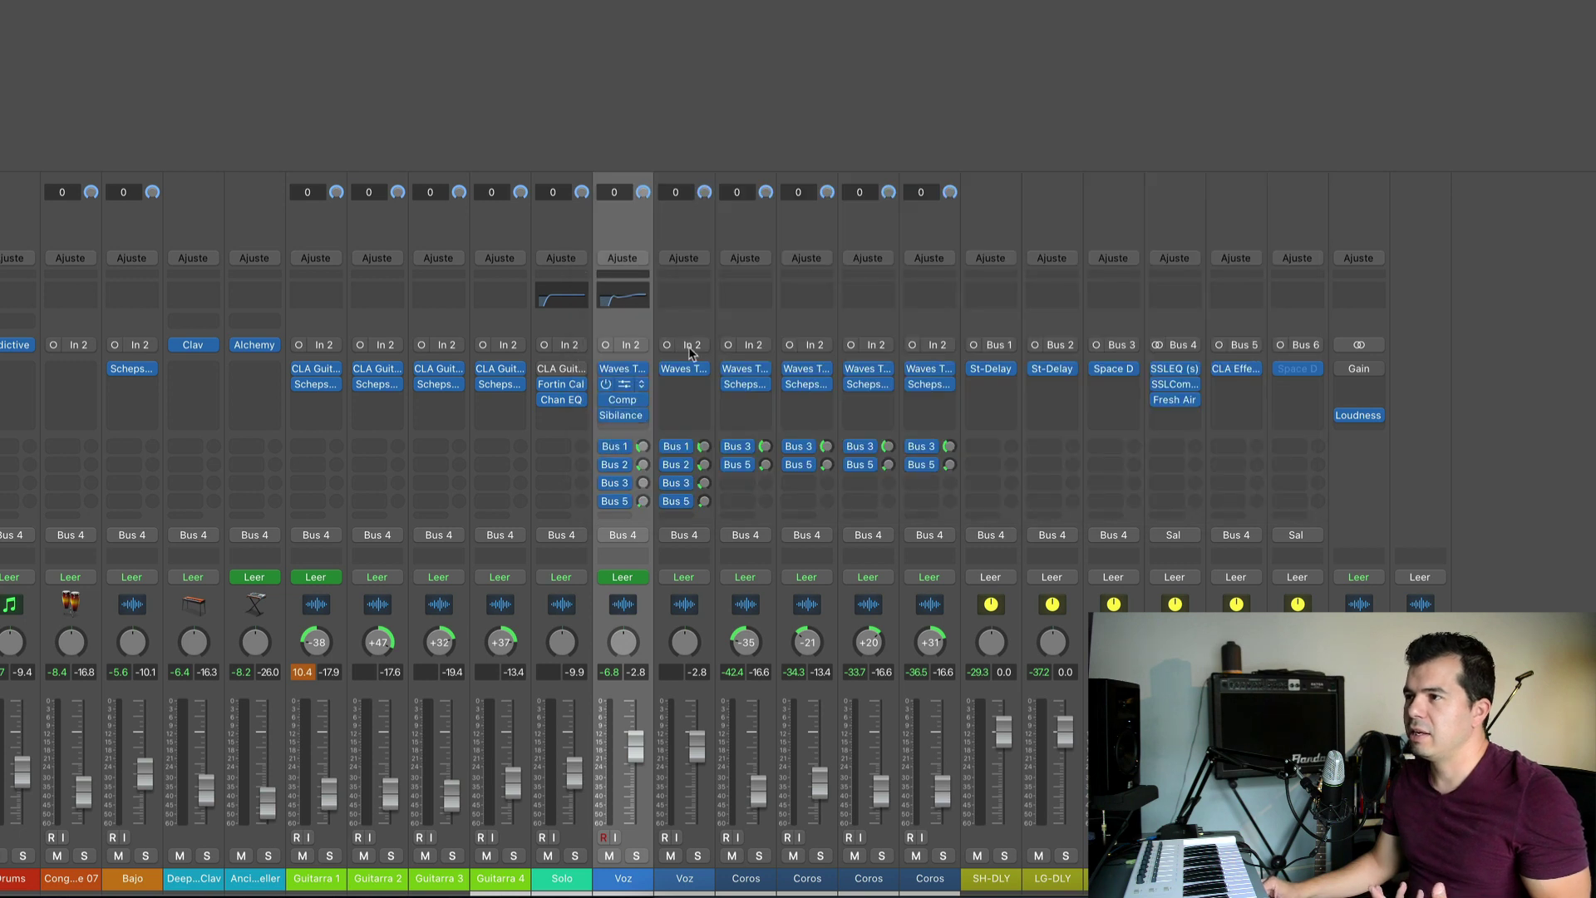
key(super+w)
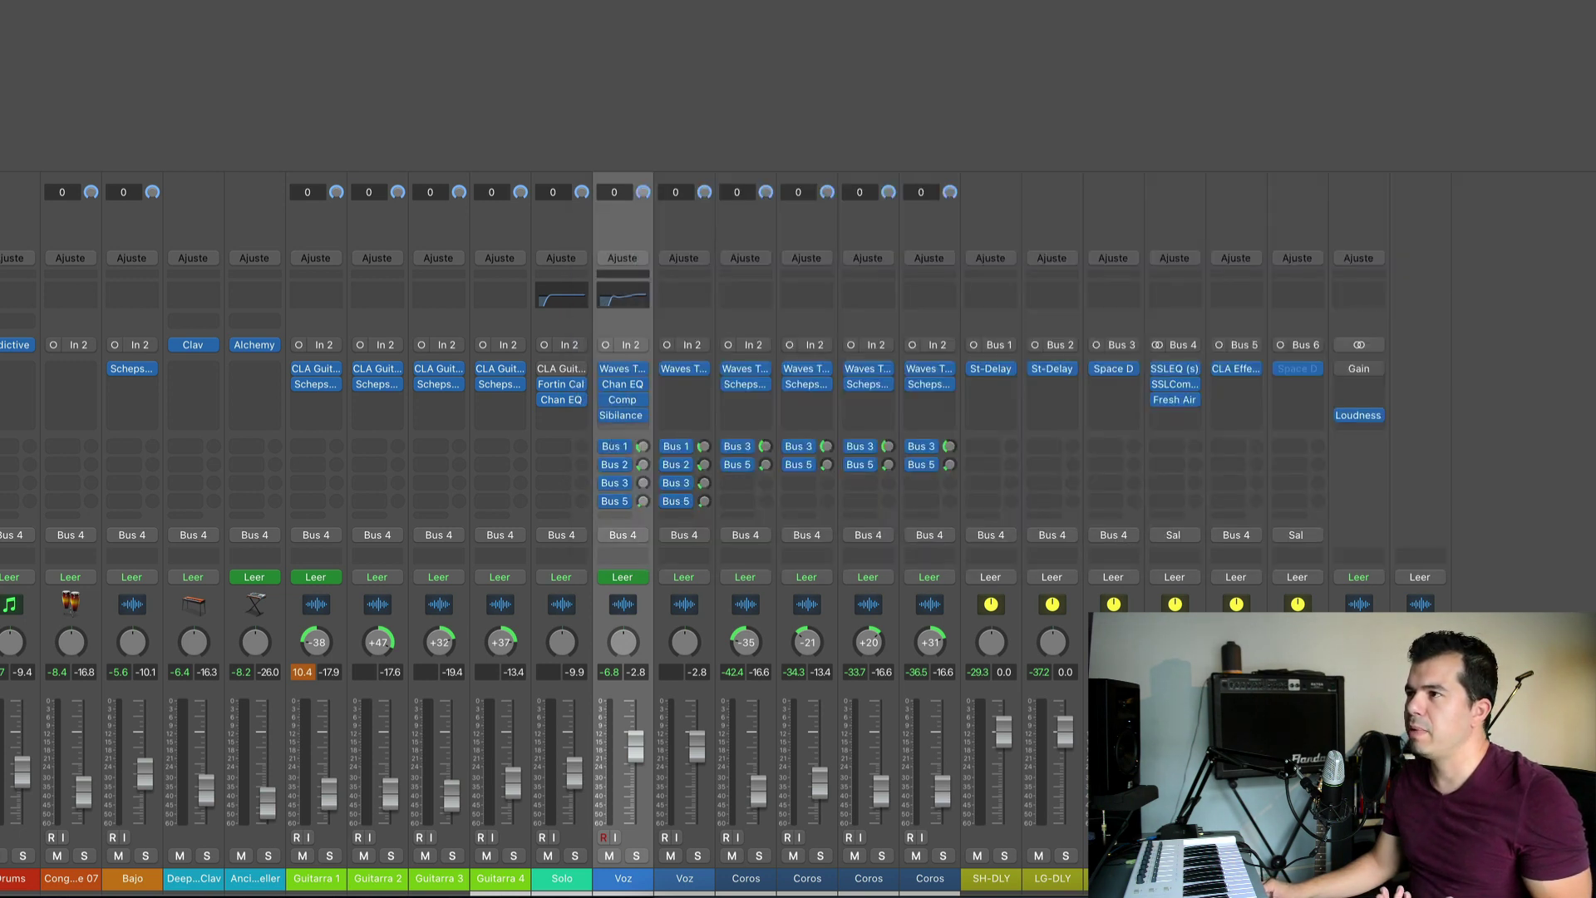
click(623, 415)
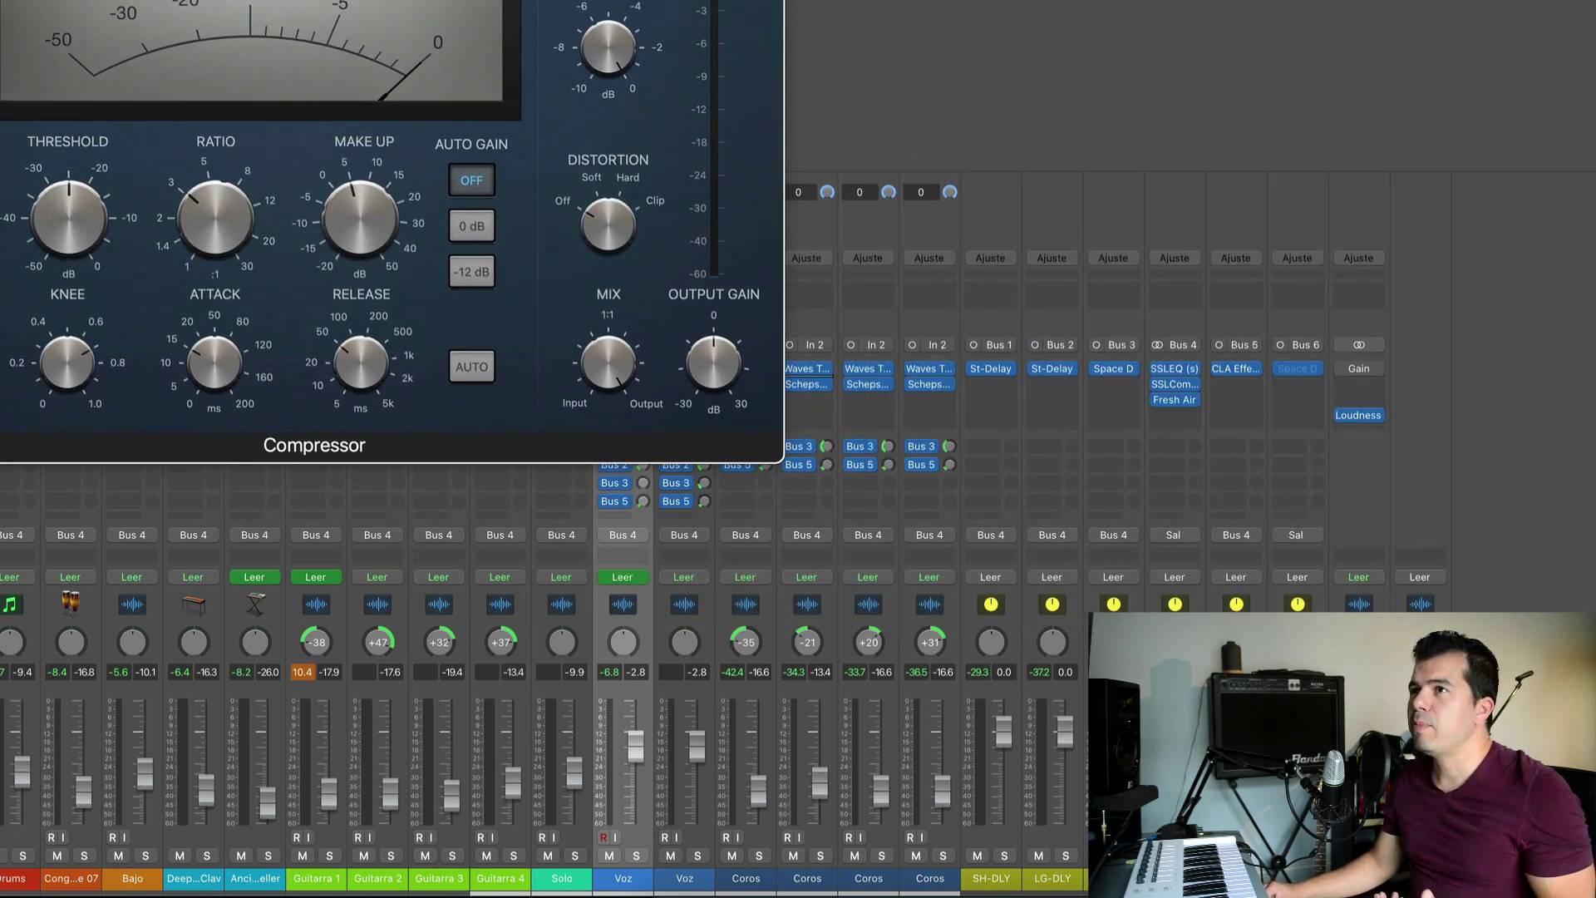
key(super+w)
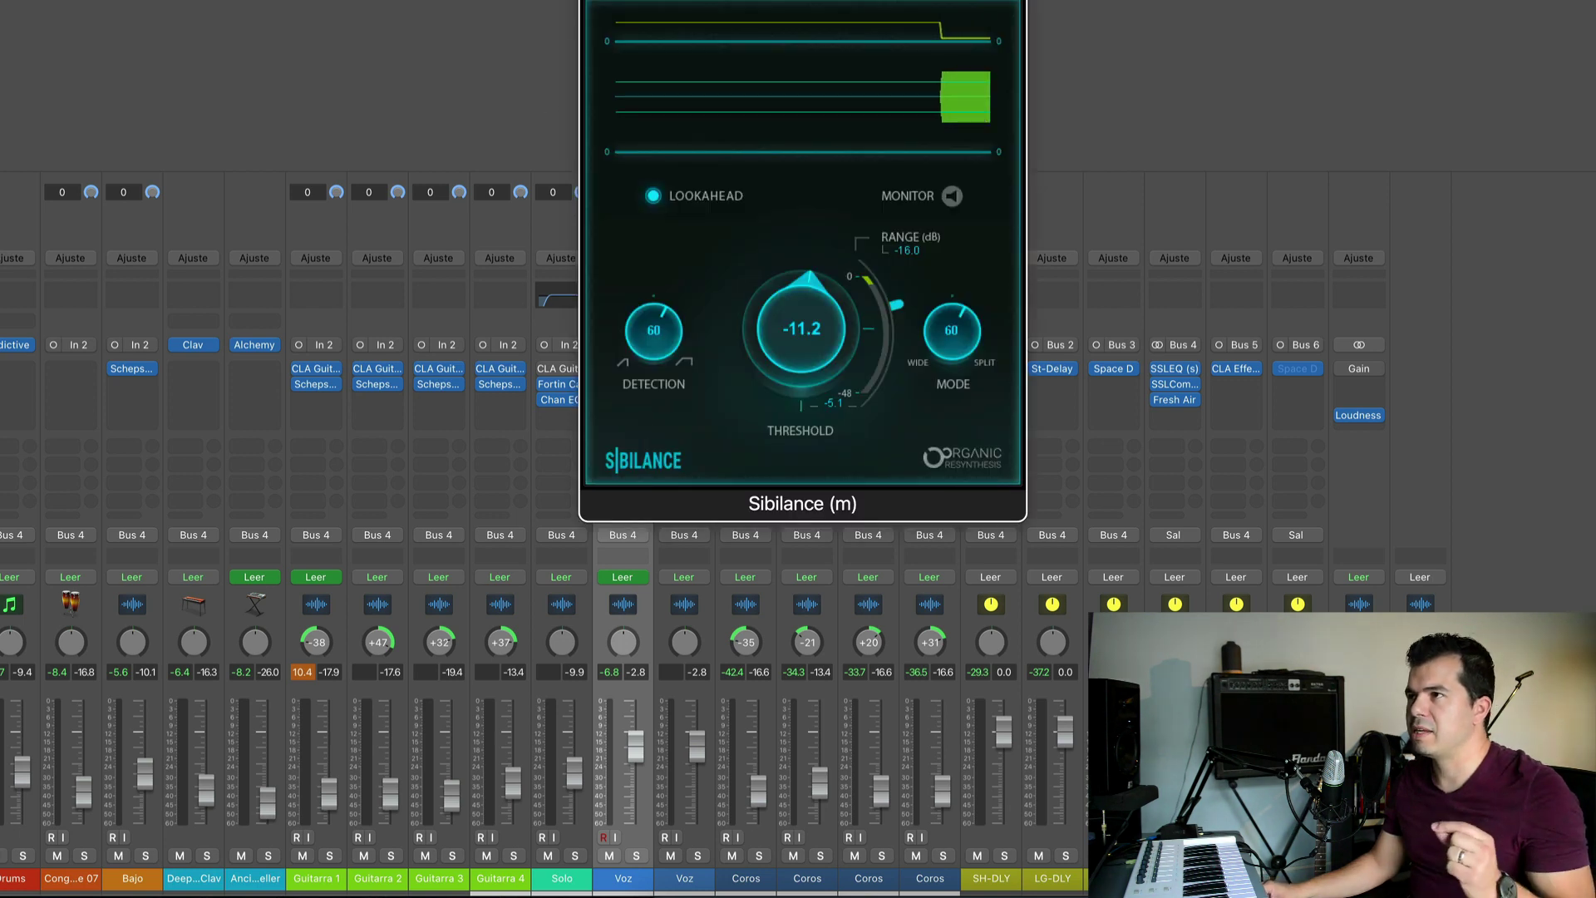
key(super+w)
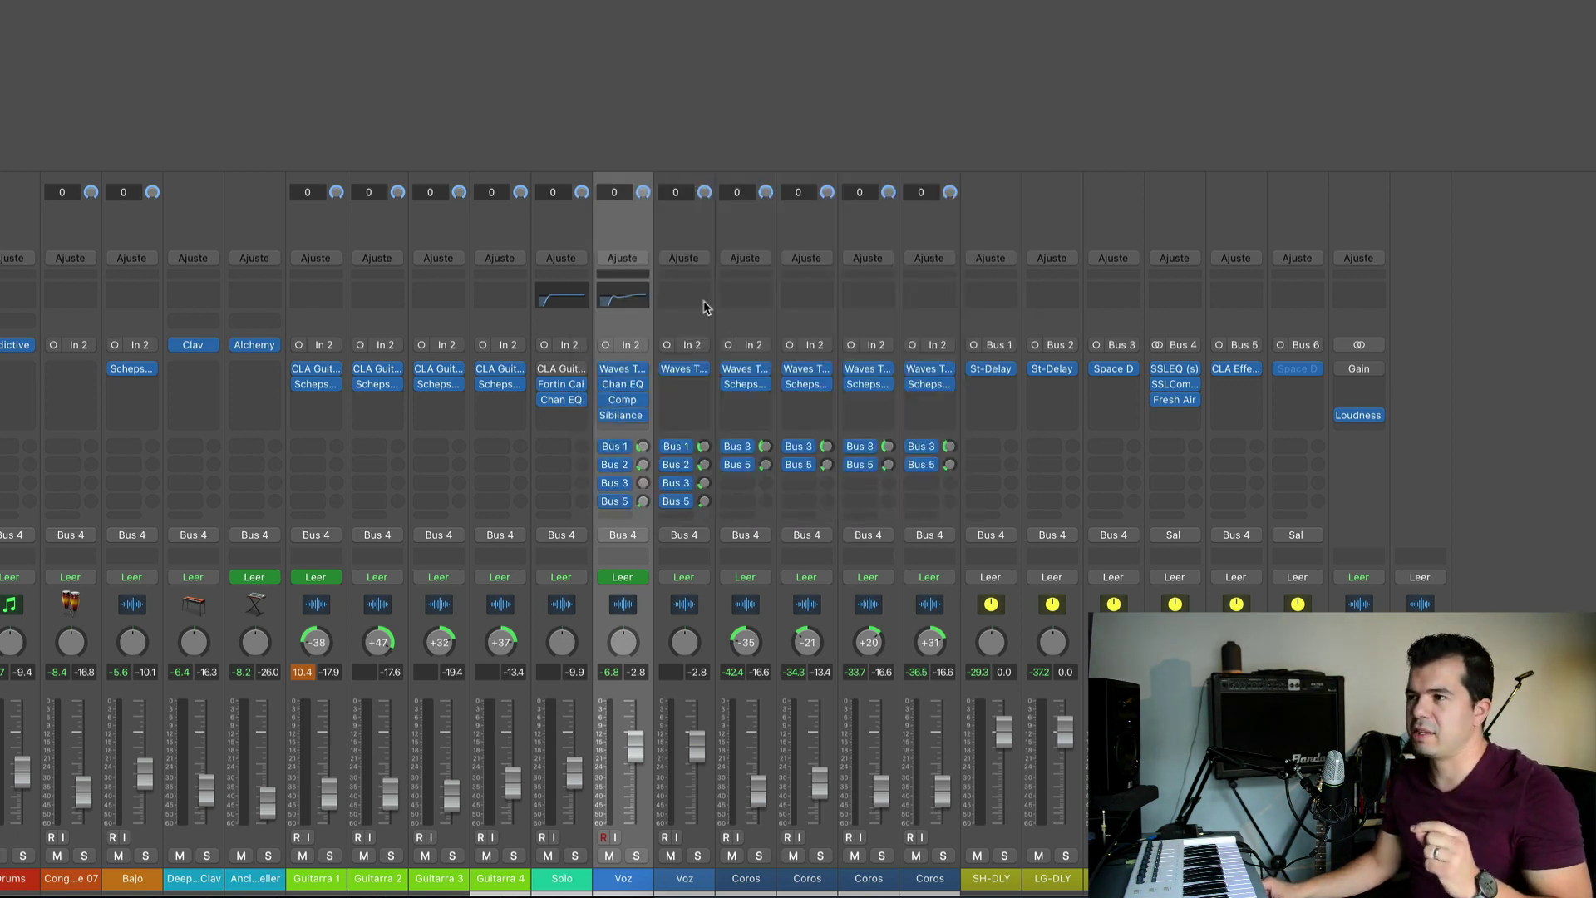
mouse_move(634, 424)
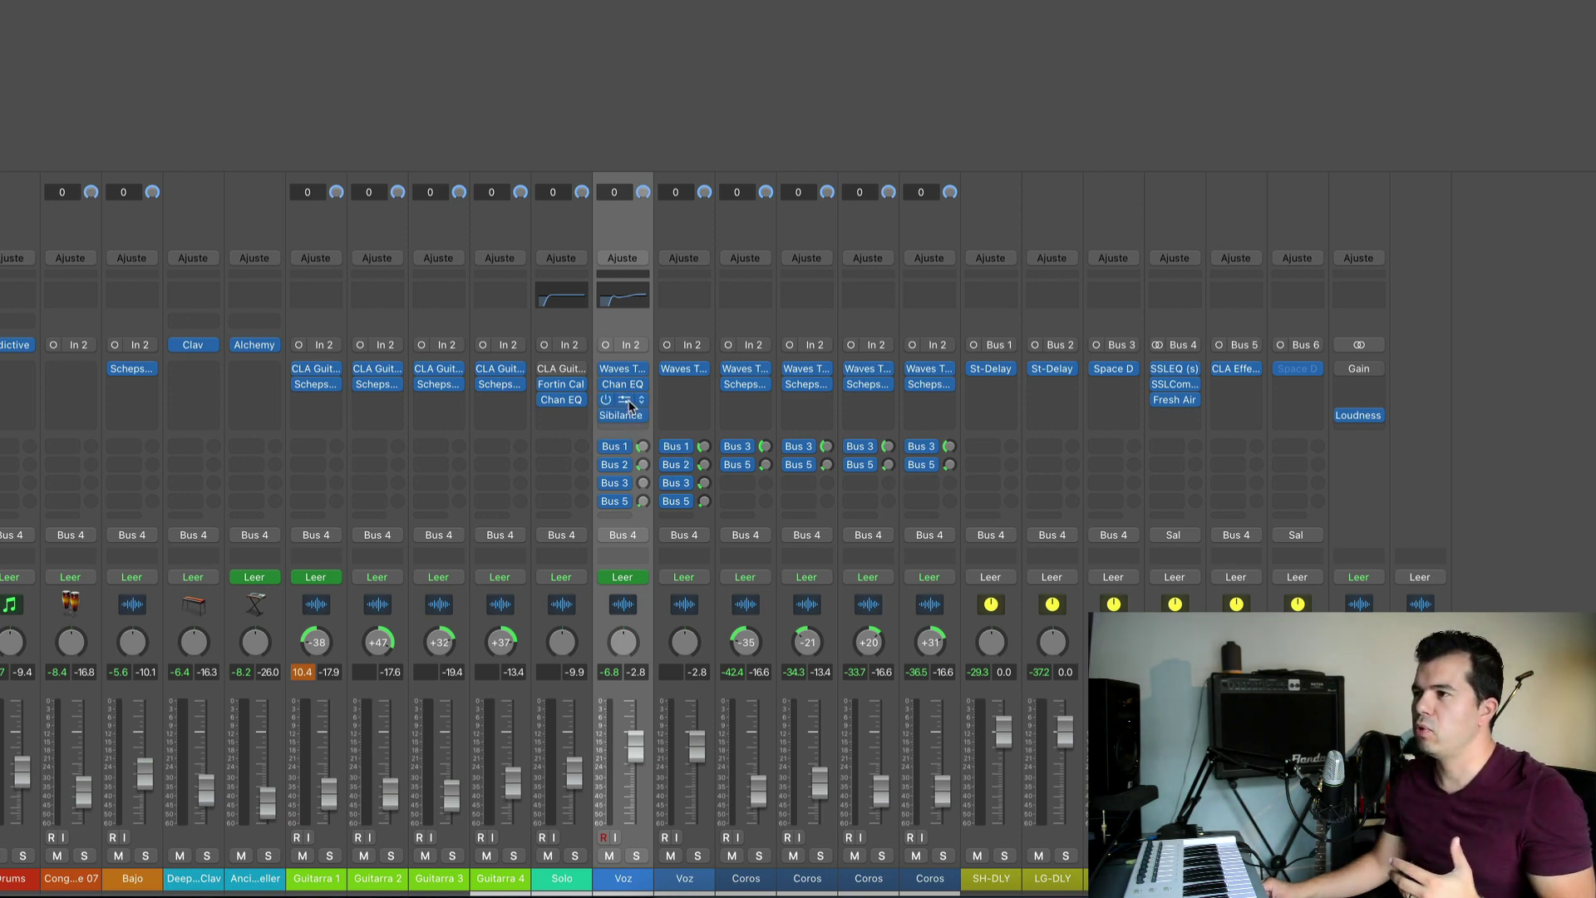
Open the selected Voz channel's Compressor, bypass it and play the vocal without compression
click(630, 405)
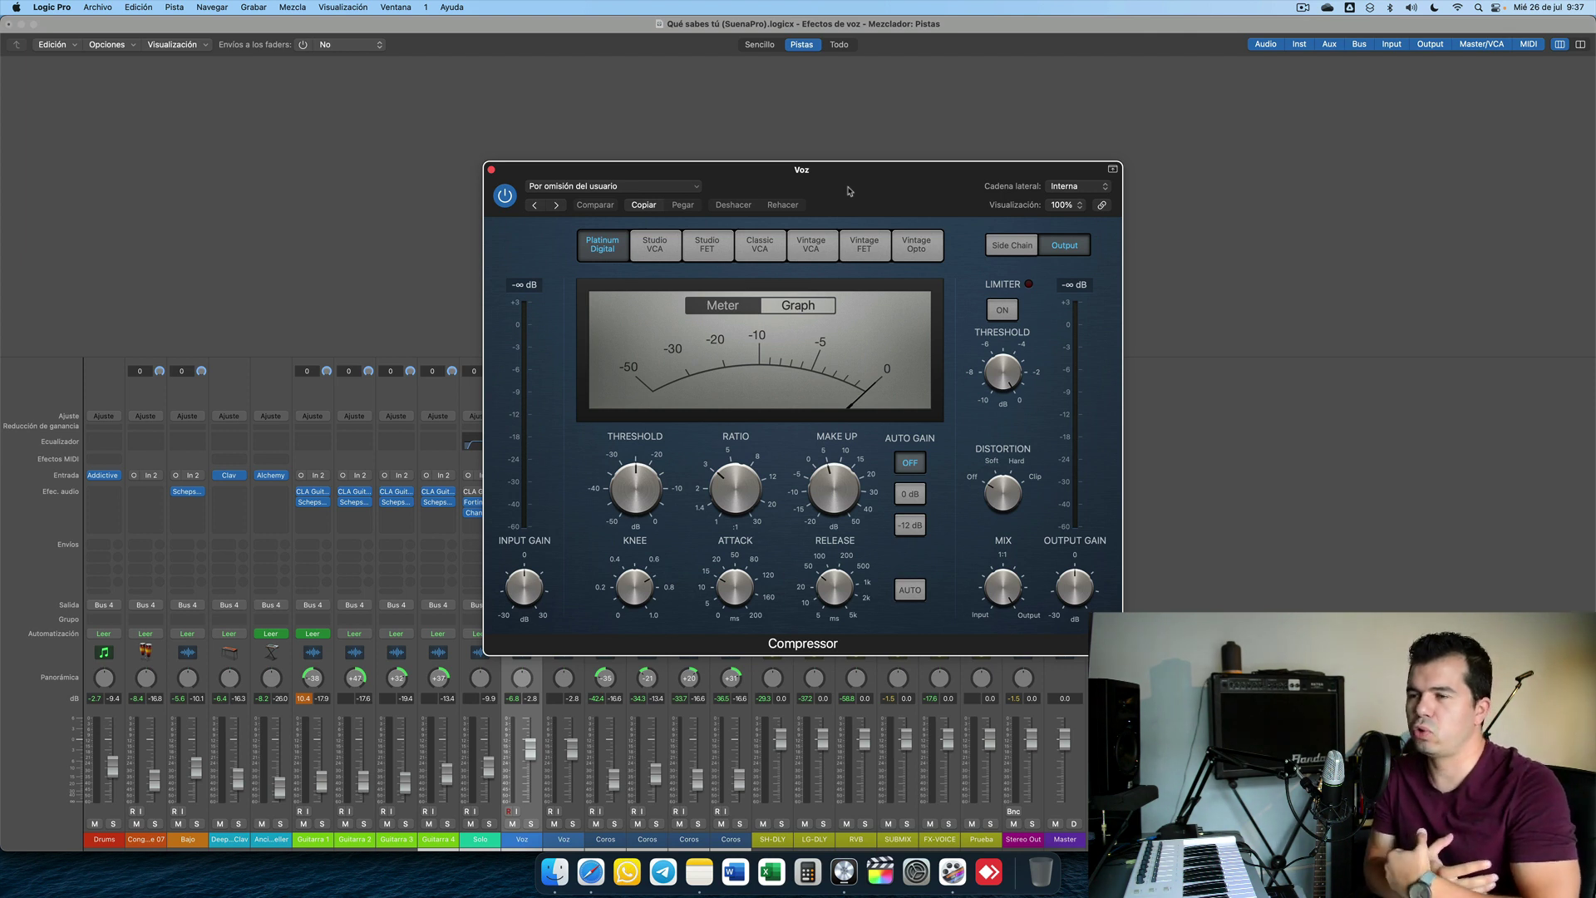
drag(849, 191, 826, 198)
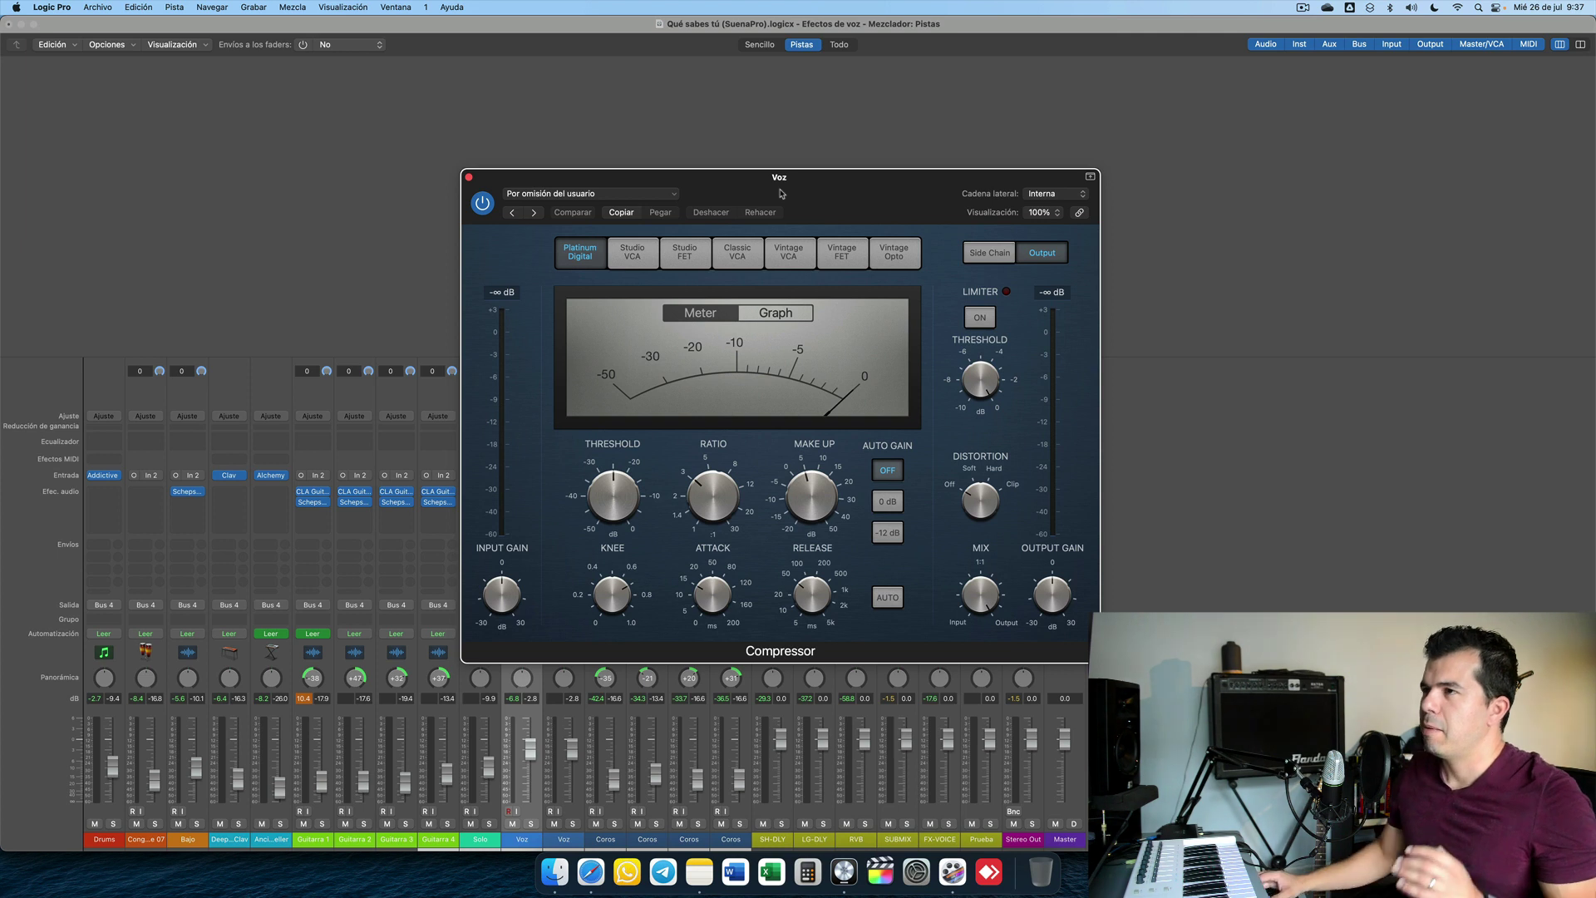
click(483, 208)
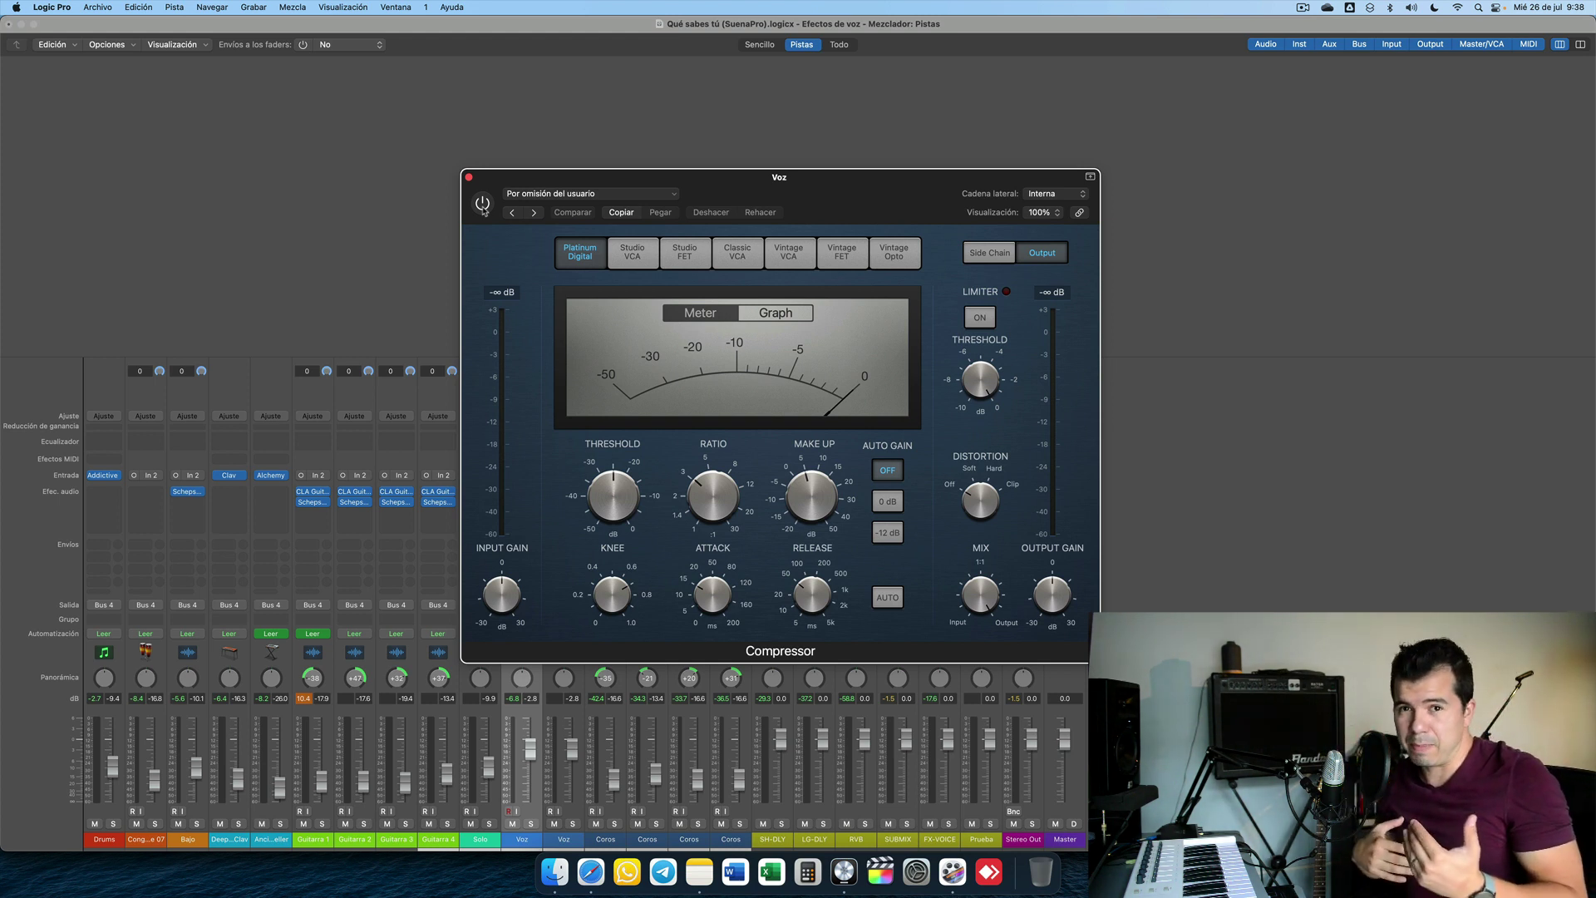
key(space)
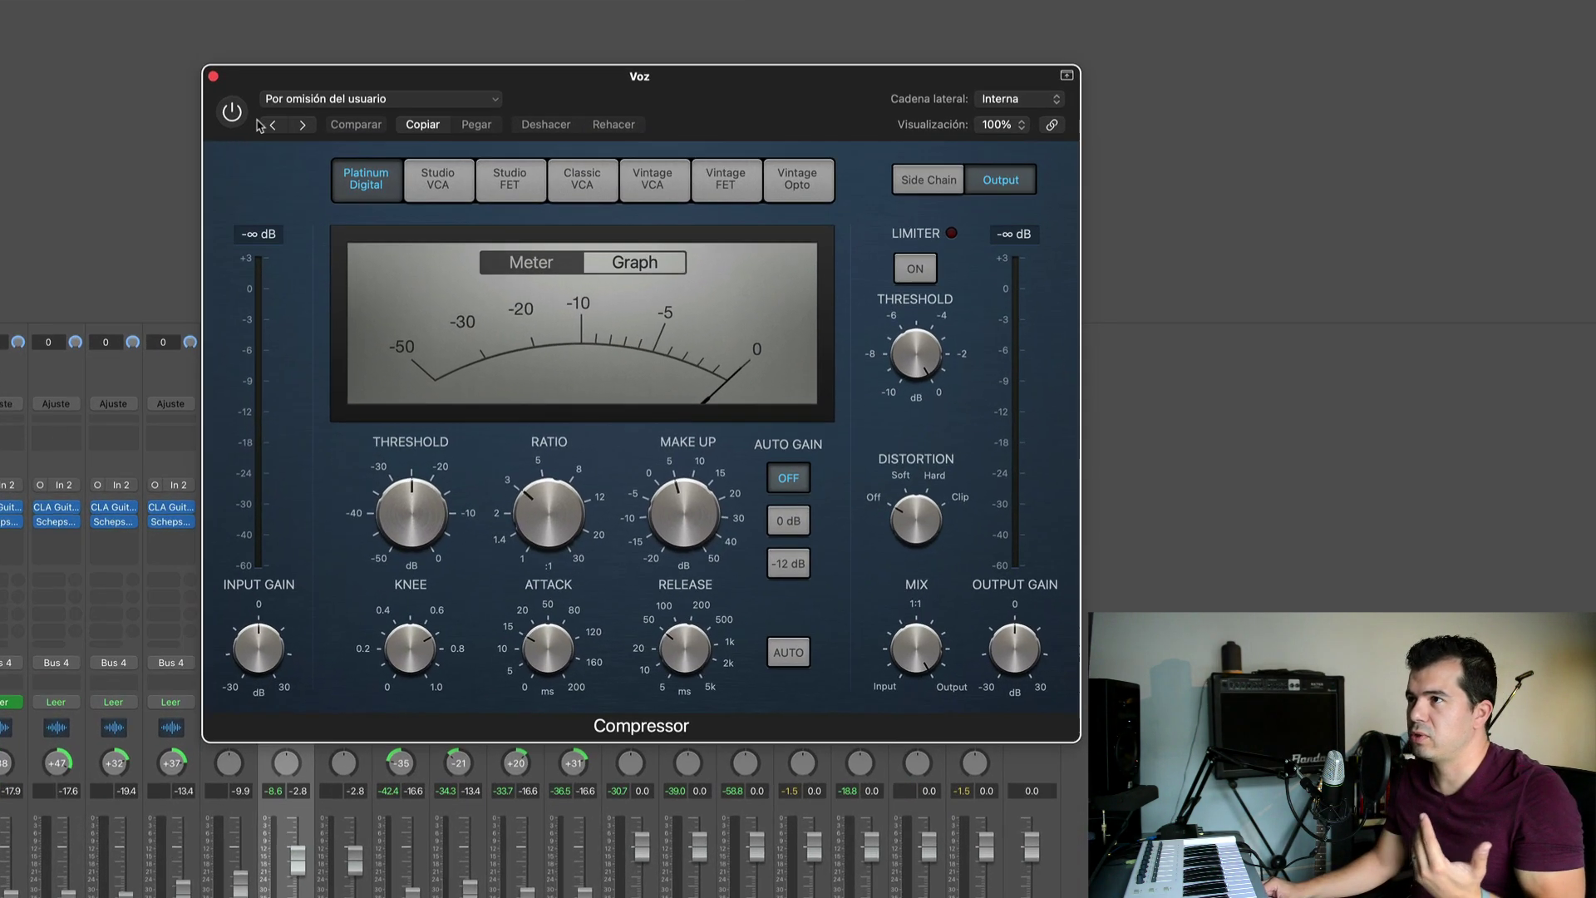
Re-enable the Compressor and set its threshold to 0 dB, ratio to 5:1 and make-up gain to 0 dB
click(232, 112)
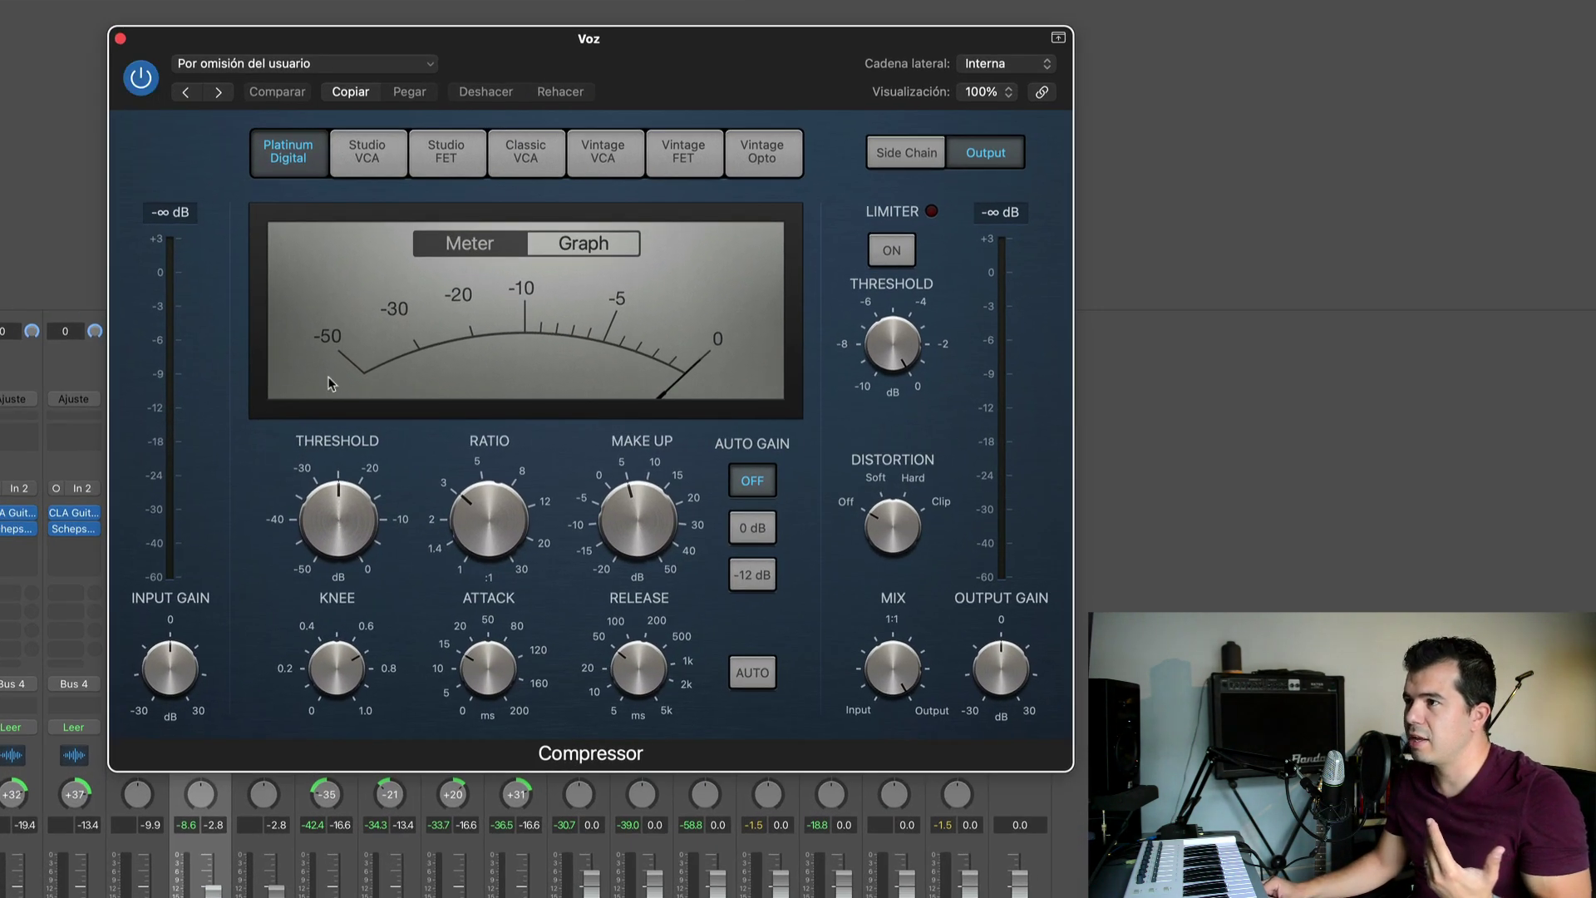
drag(419, 509, 352, 487)
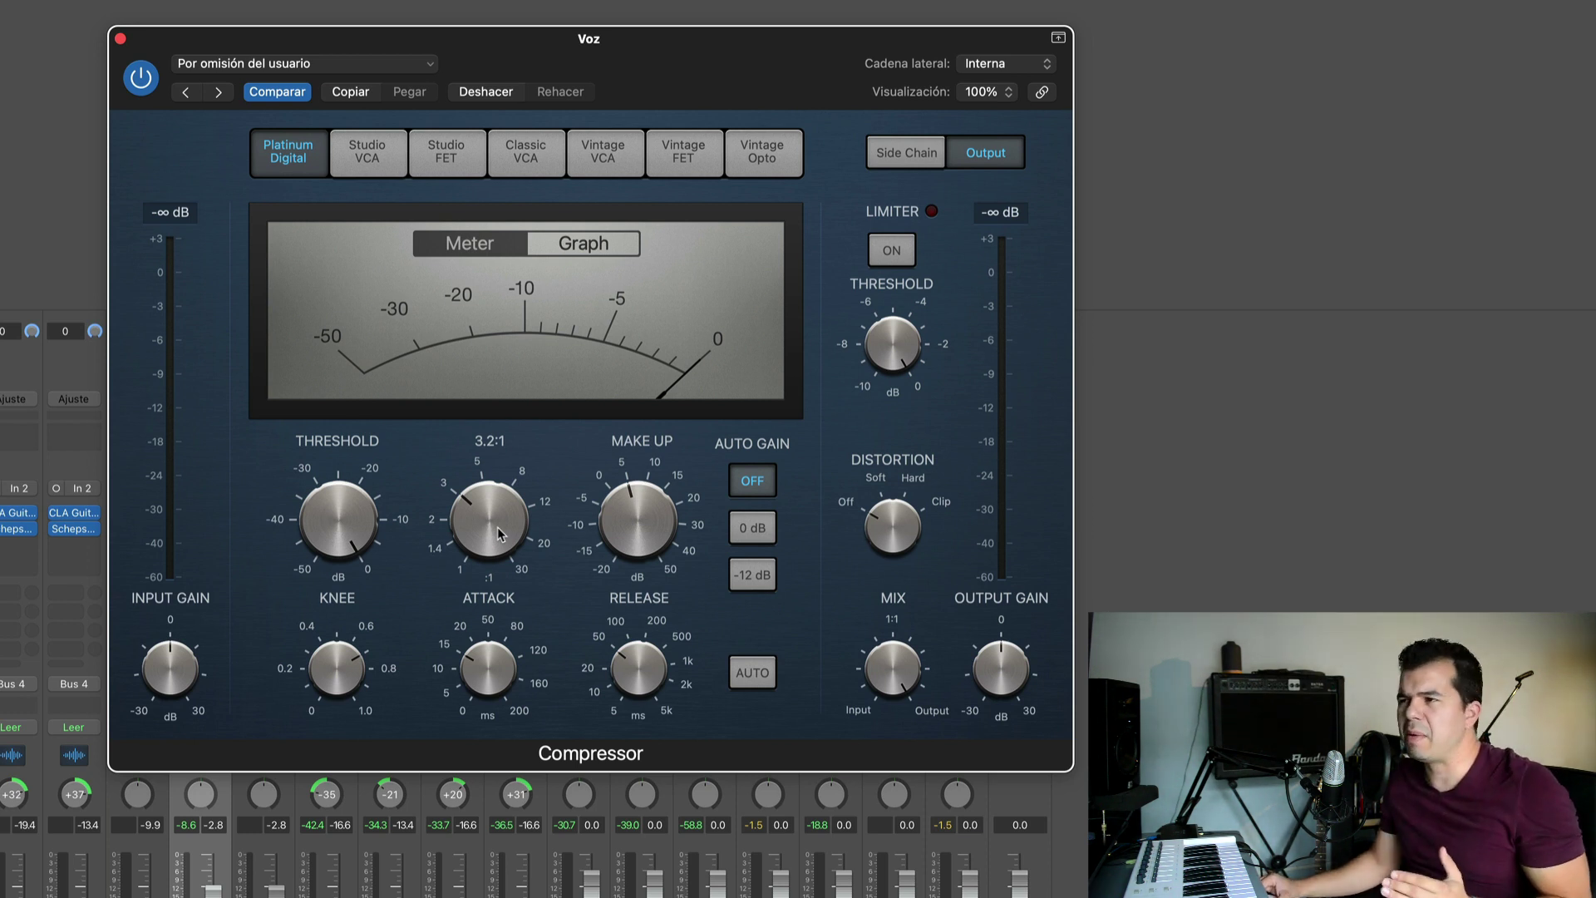
drag(501, 526, 517, 498)
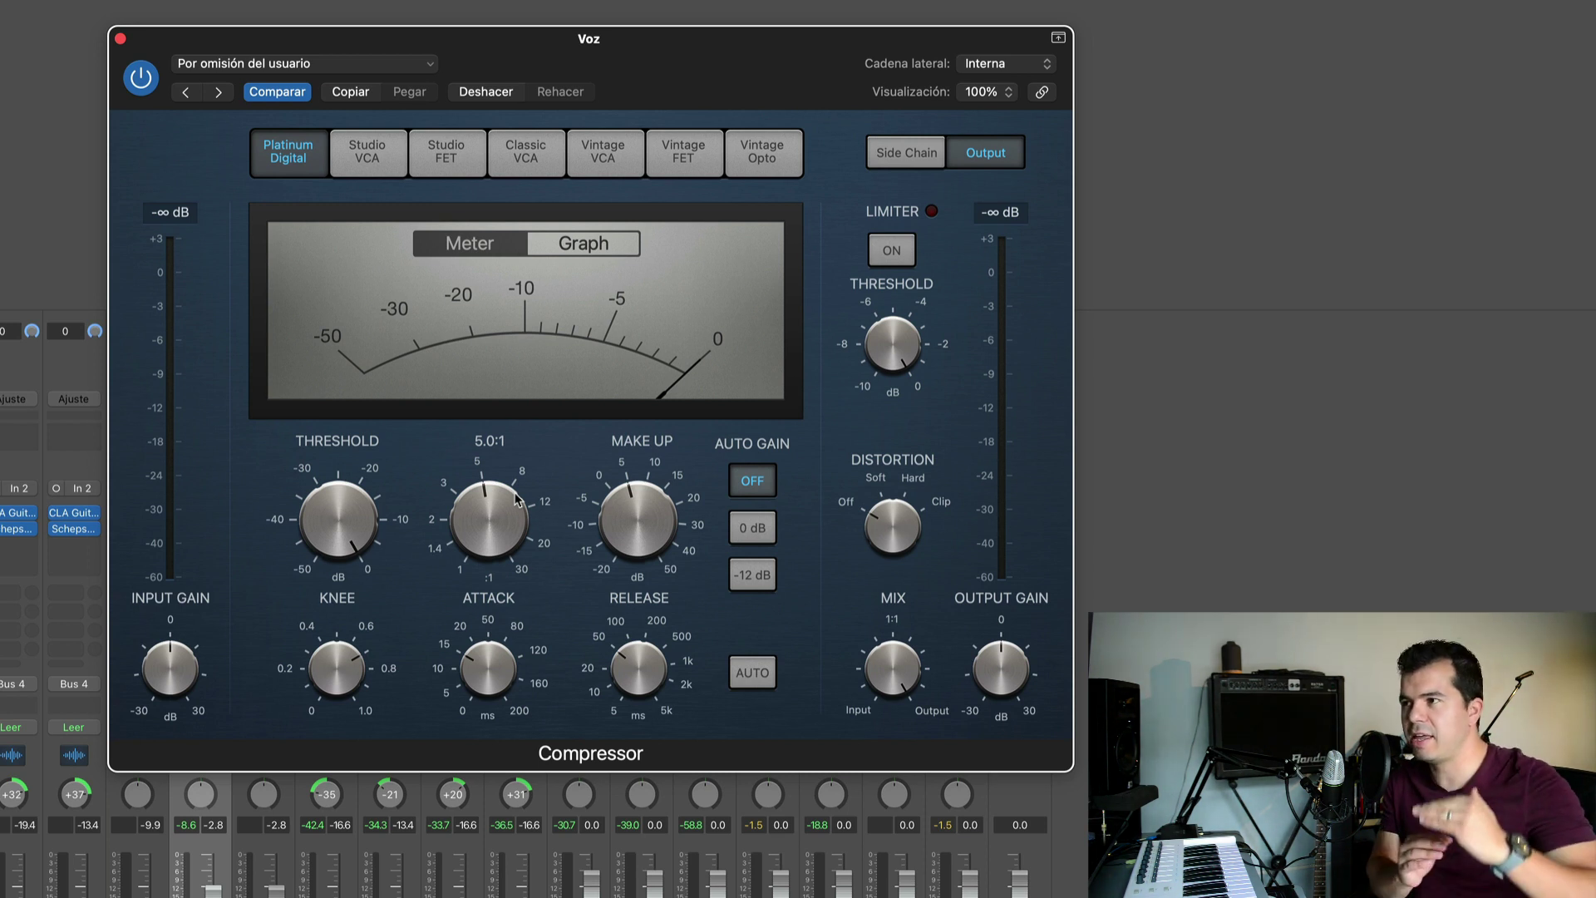
mouse_move(318, 524)
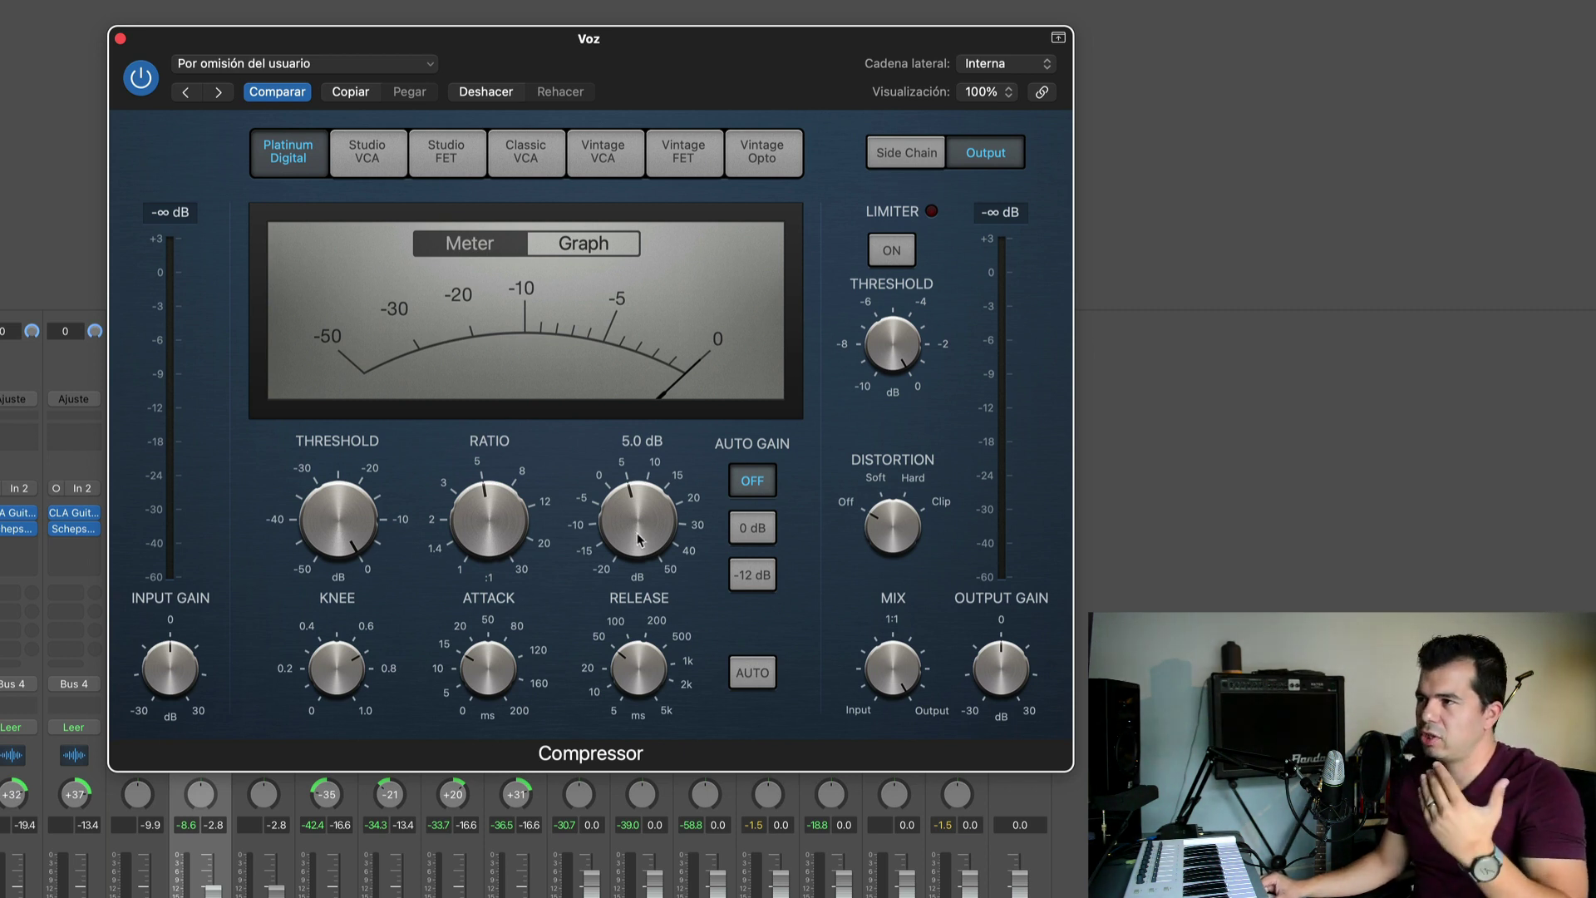
drag(641, 530, 626, 552)
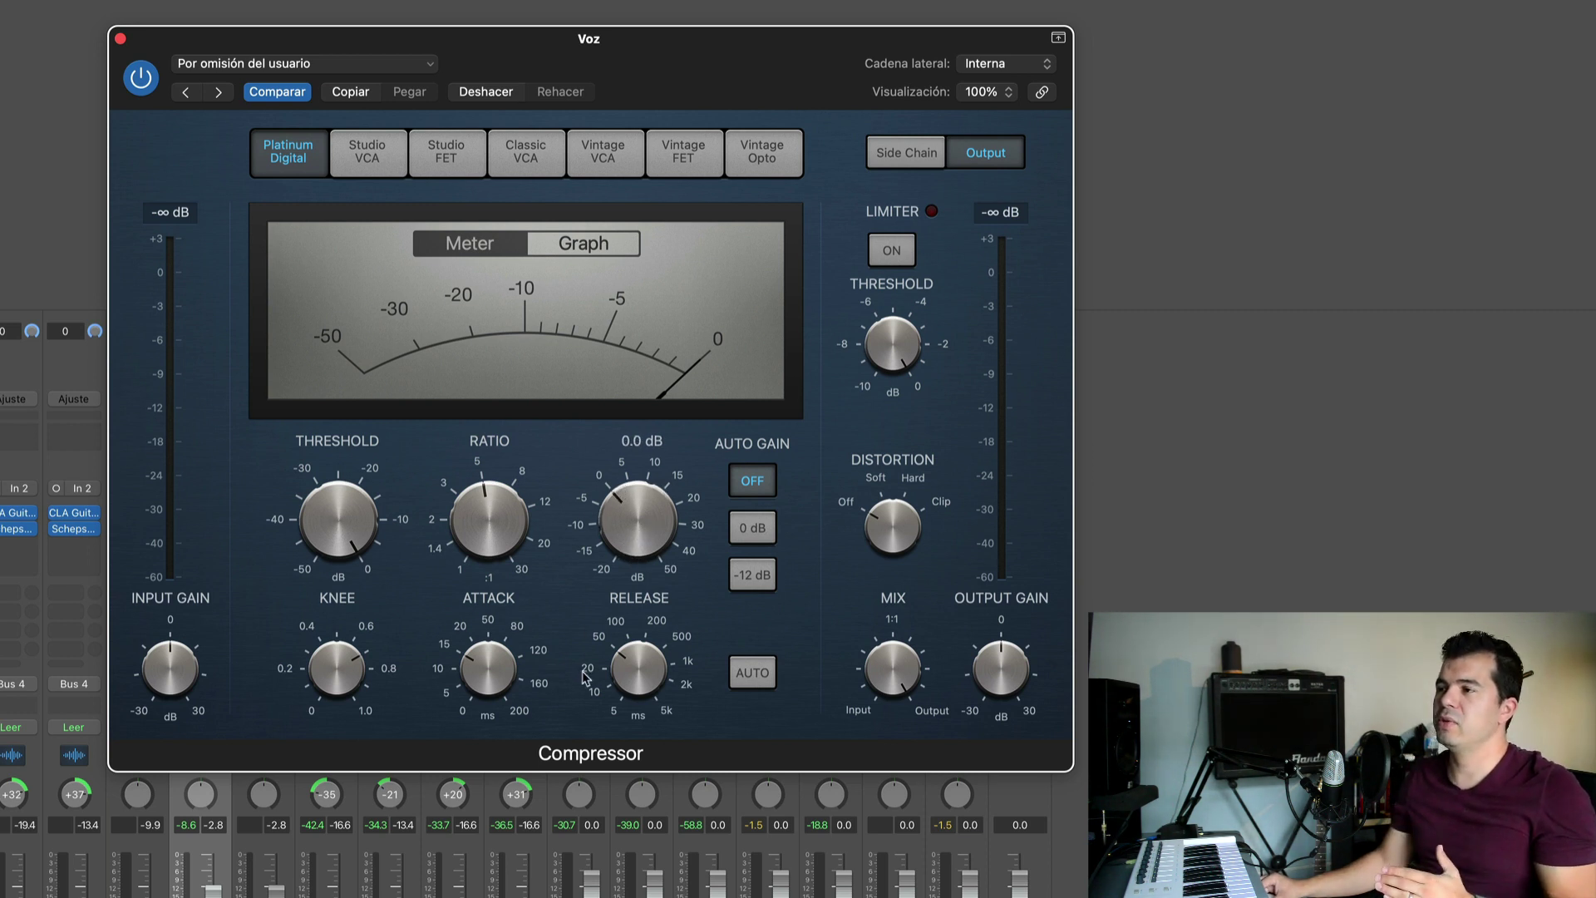
mouse_move(505, 681)
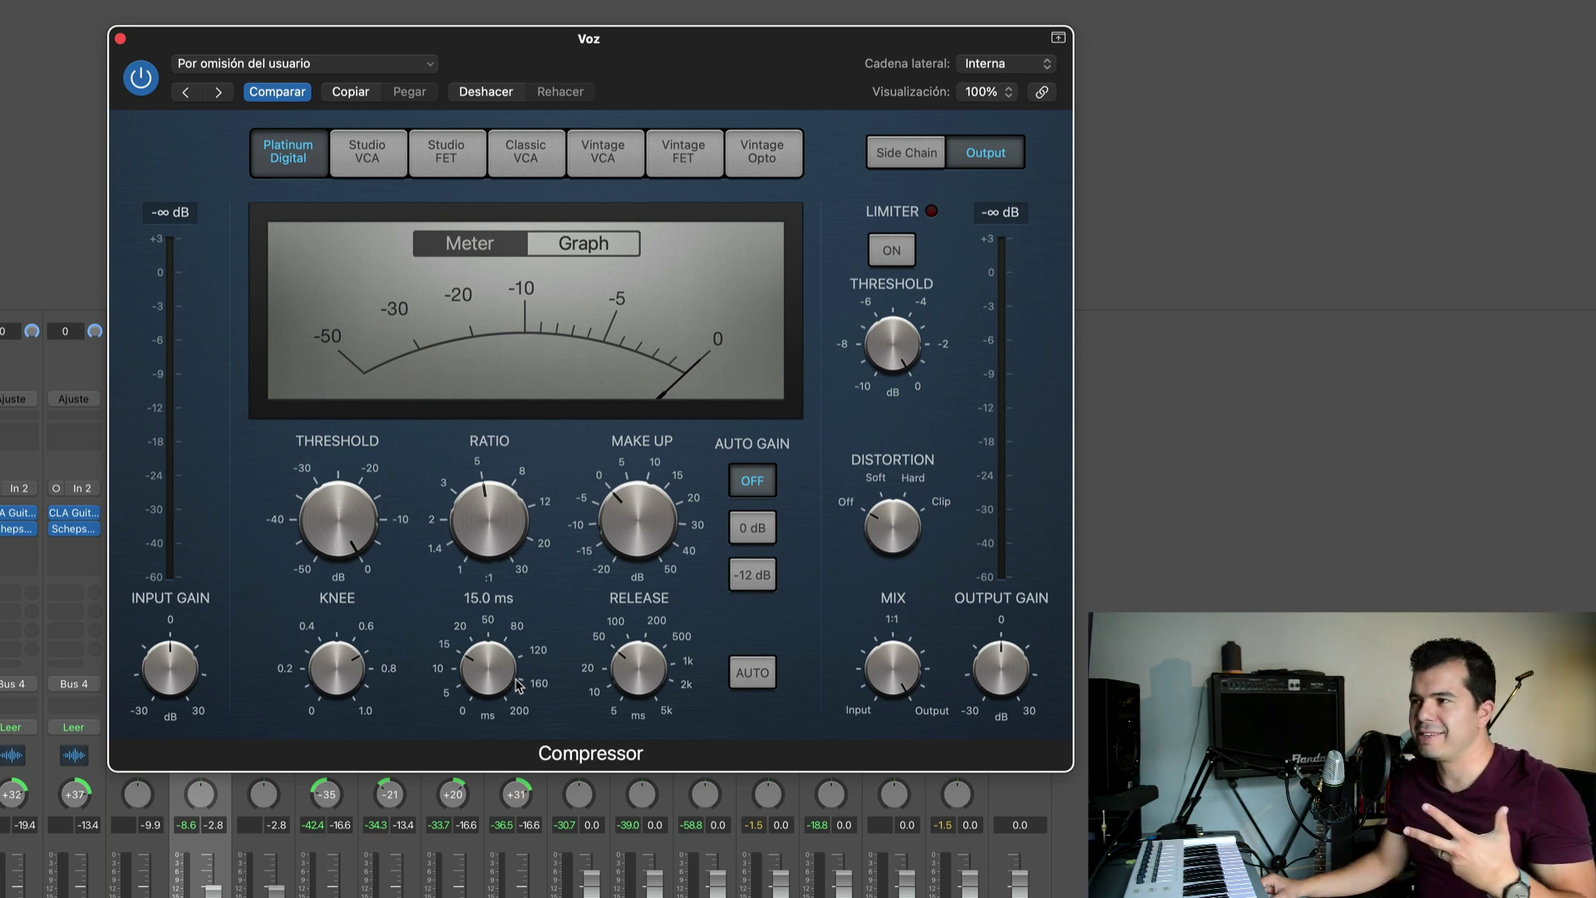
mouse_move(656, 685)
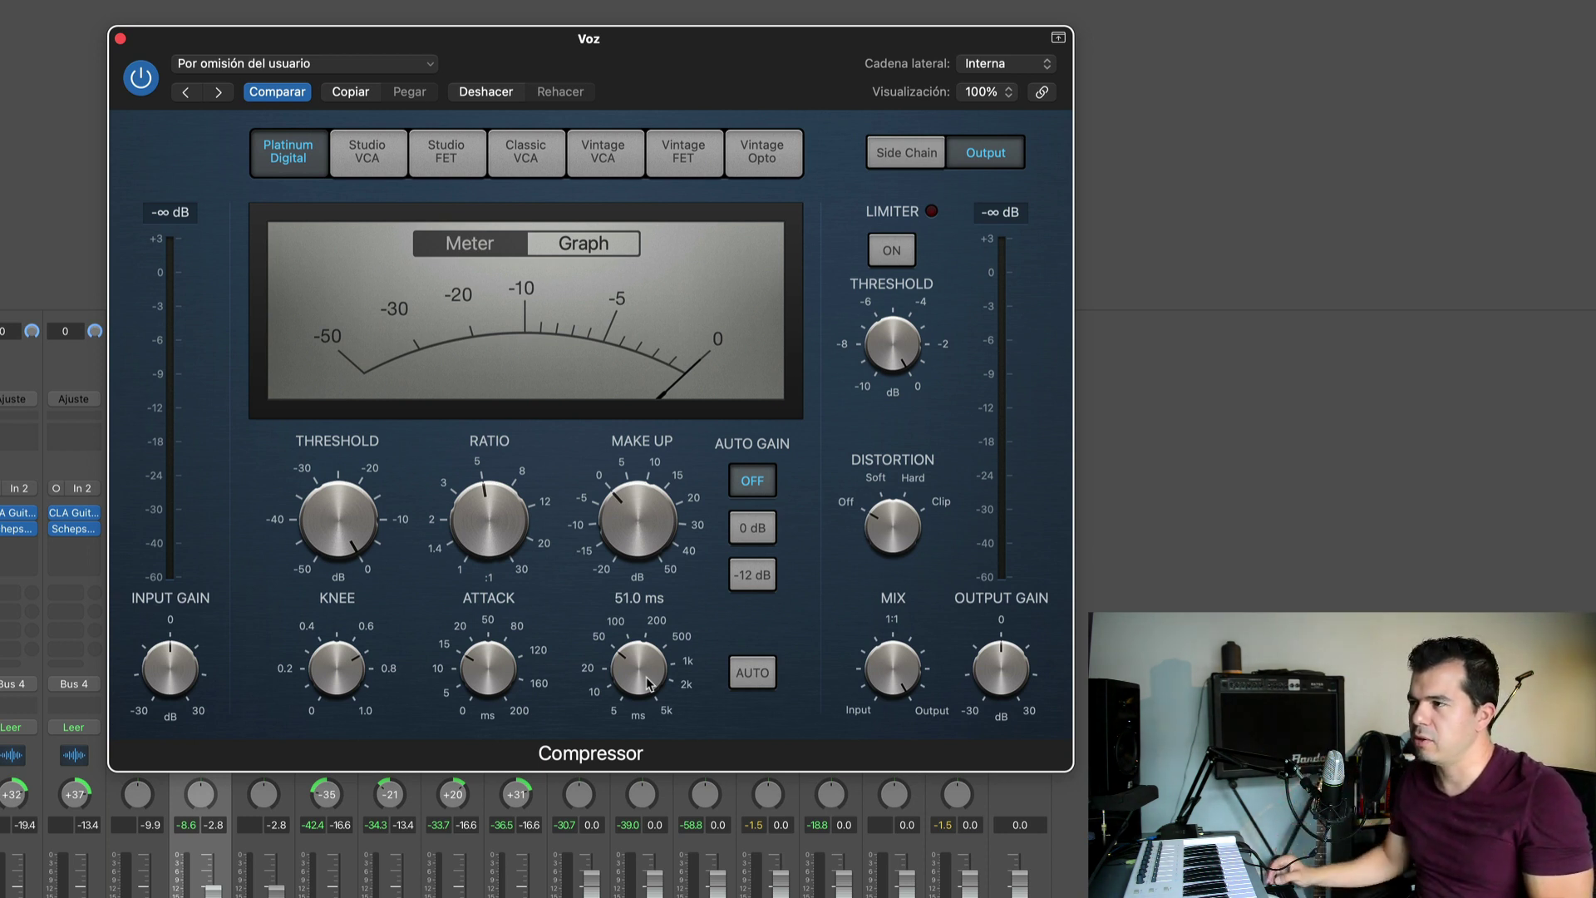
Play the vocal while lowering the Compressor's threshold to -24.5 dB, and raise the threshold back to -18 dB
mouse_move(350, 530)
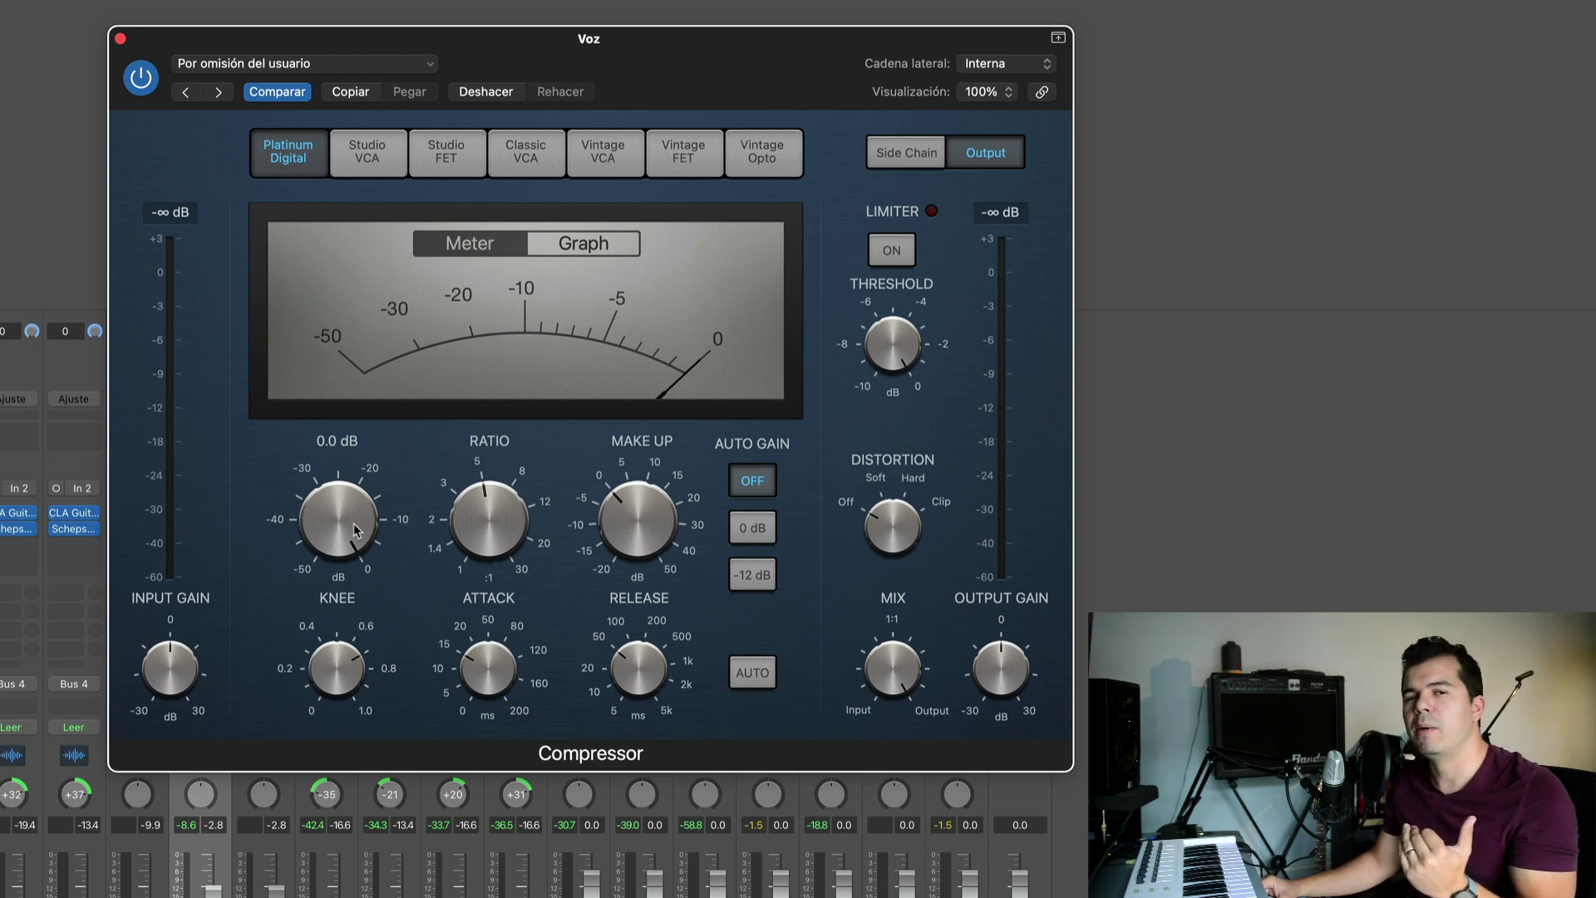
key(space)
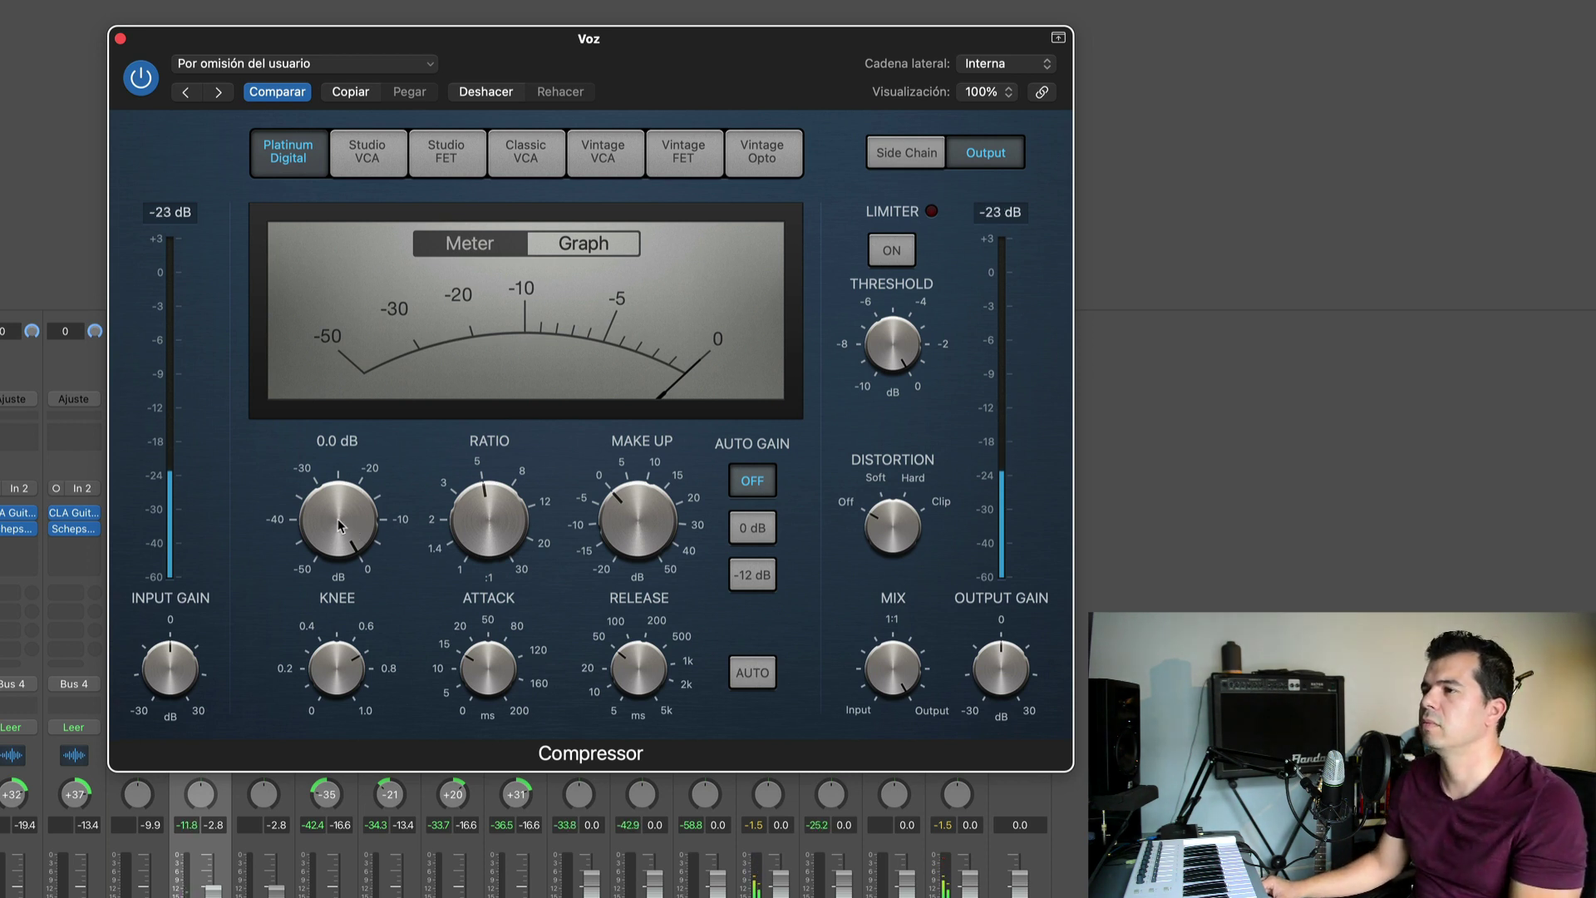
drag(354, 531, 331, 649)
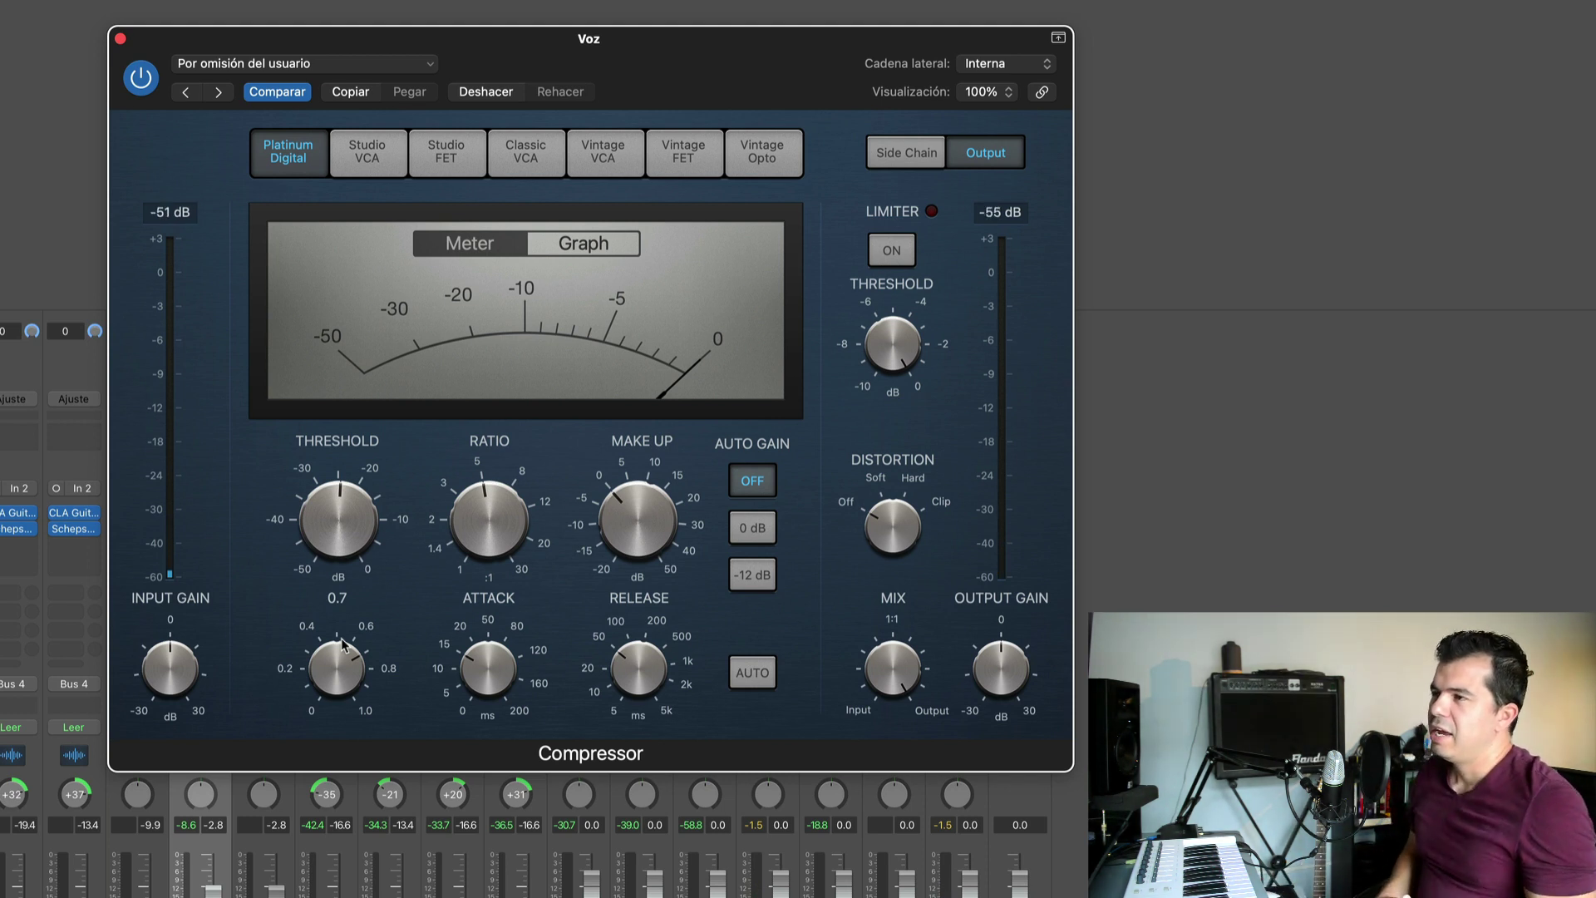
mouse_move(378, 528)
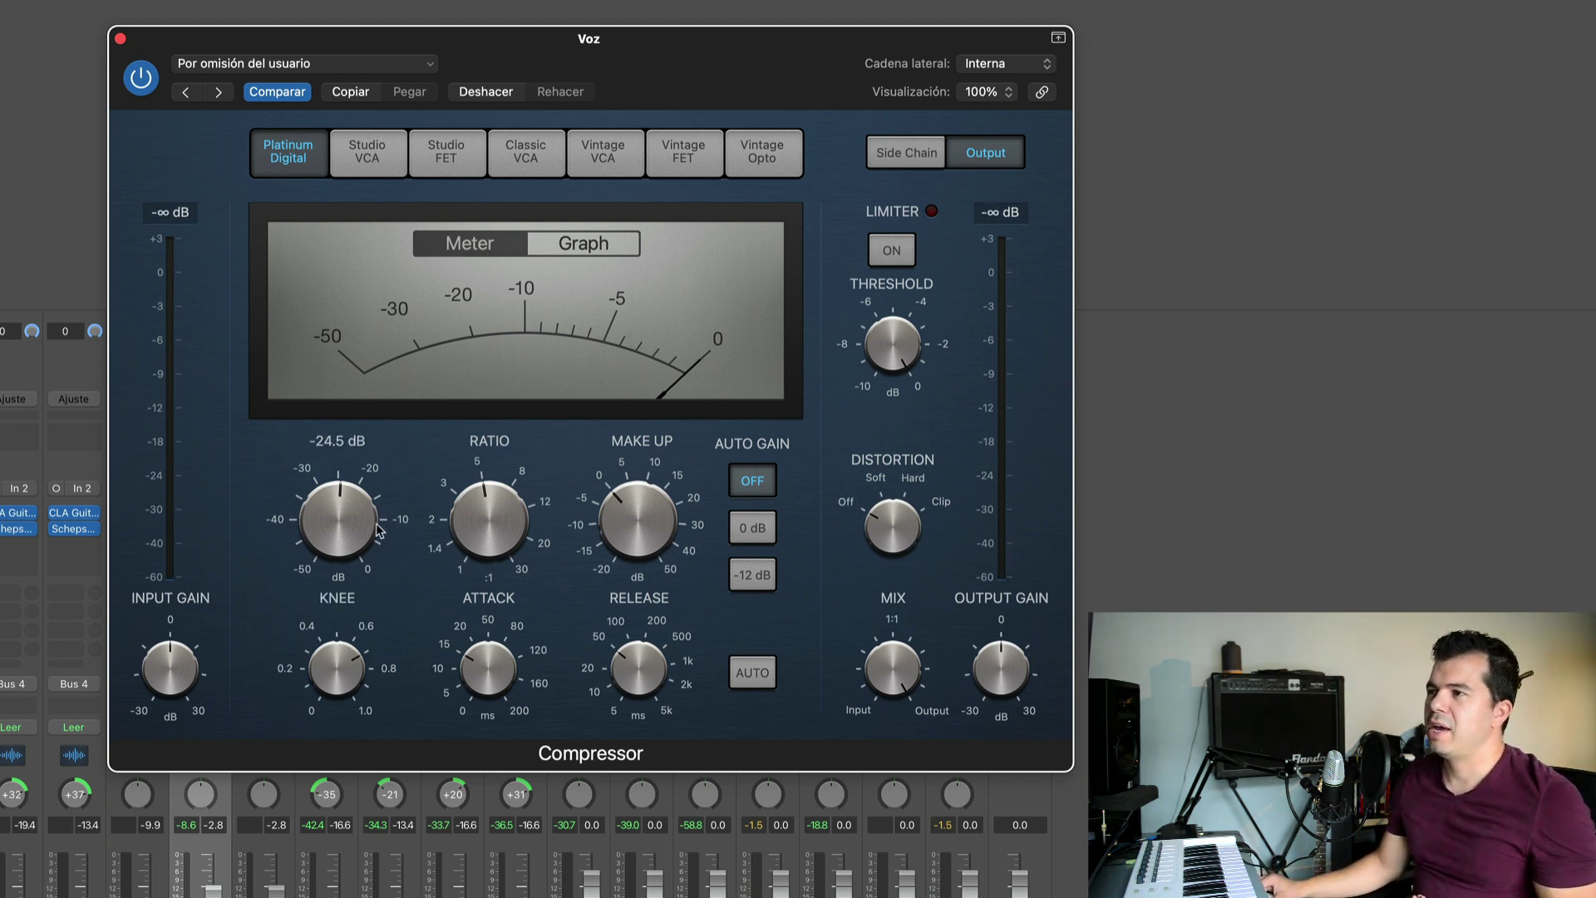
drag(360, 532, 369, 499)
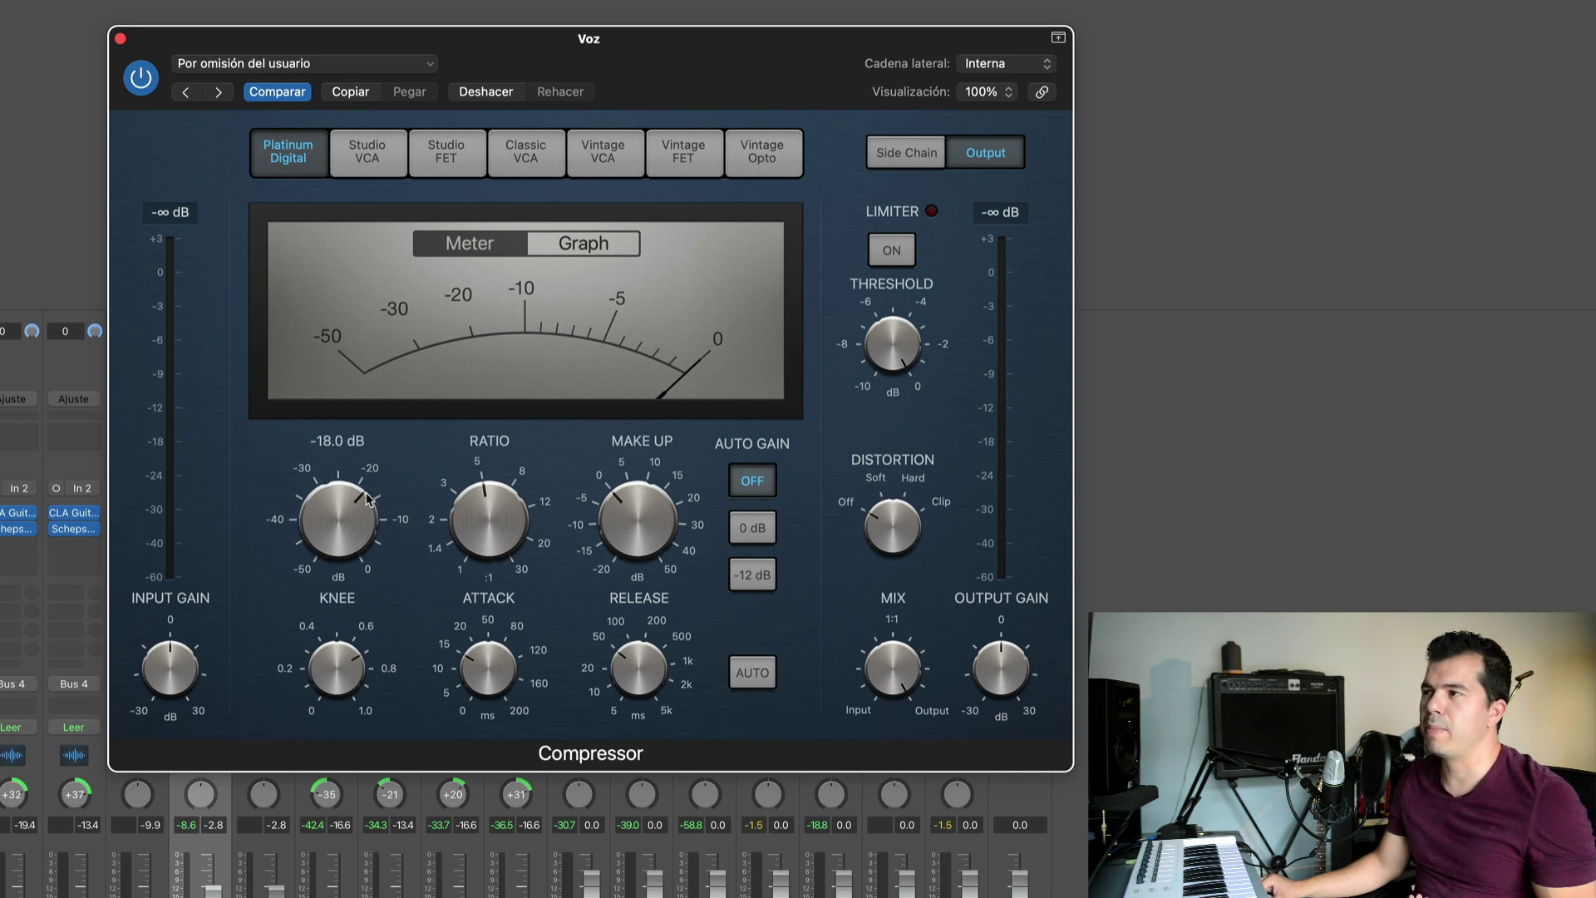
Replay the vocal and lower the Compressor's threshold to -25 dB
key(space)
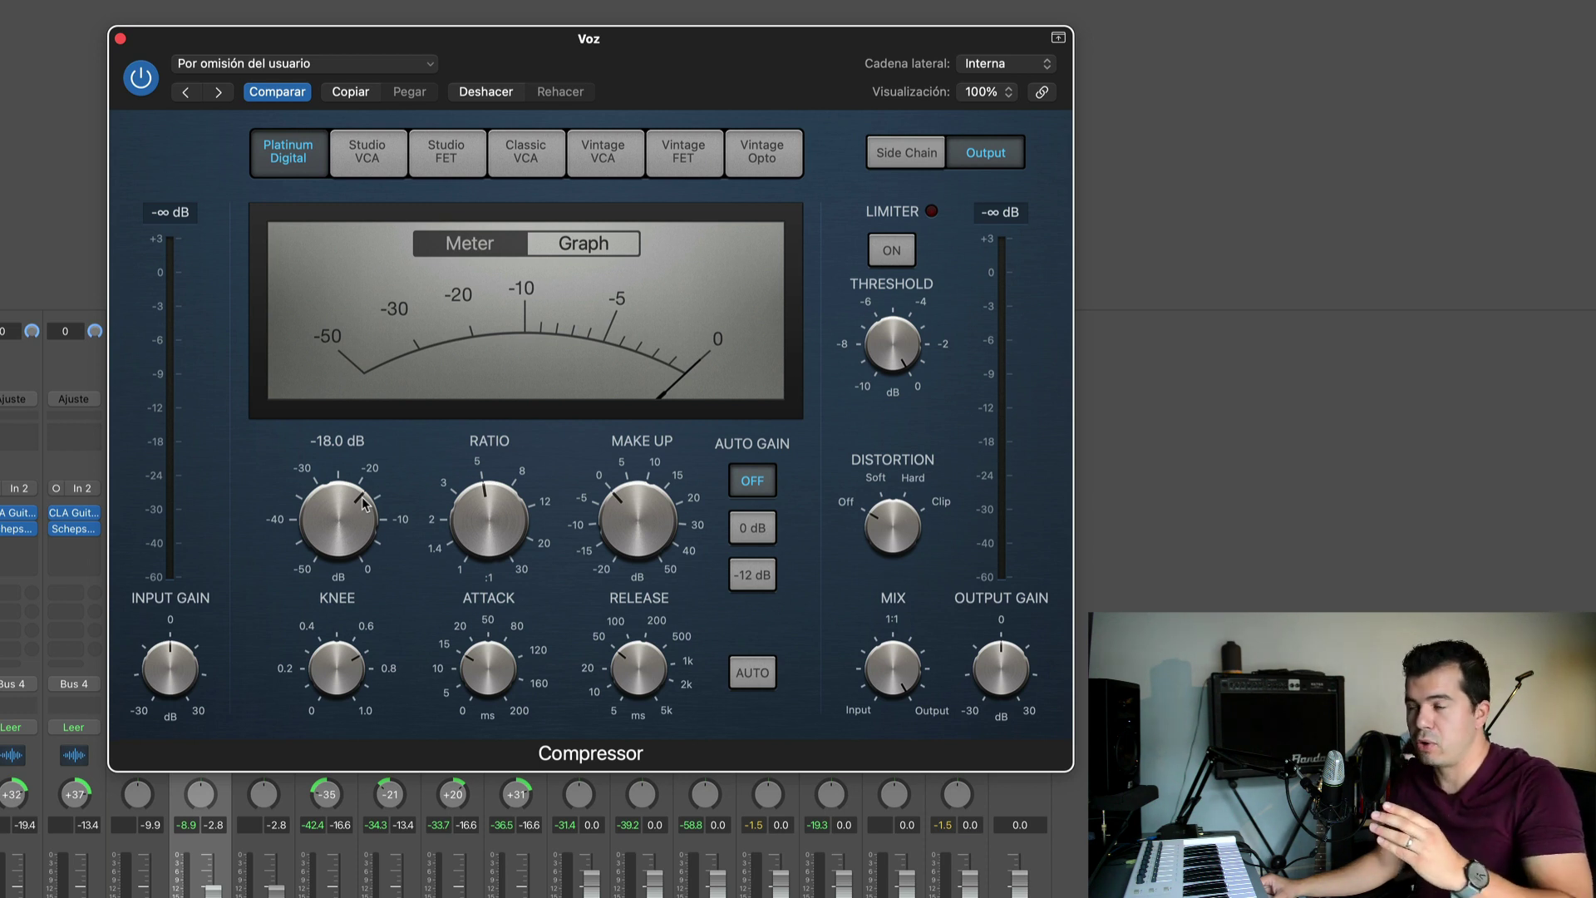
key(space)
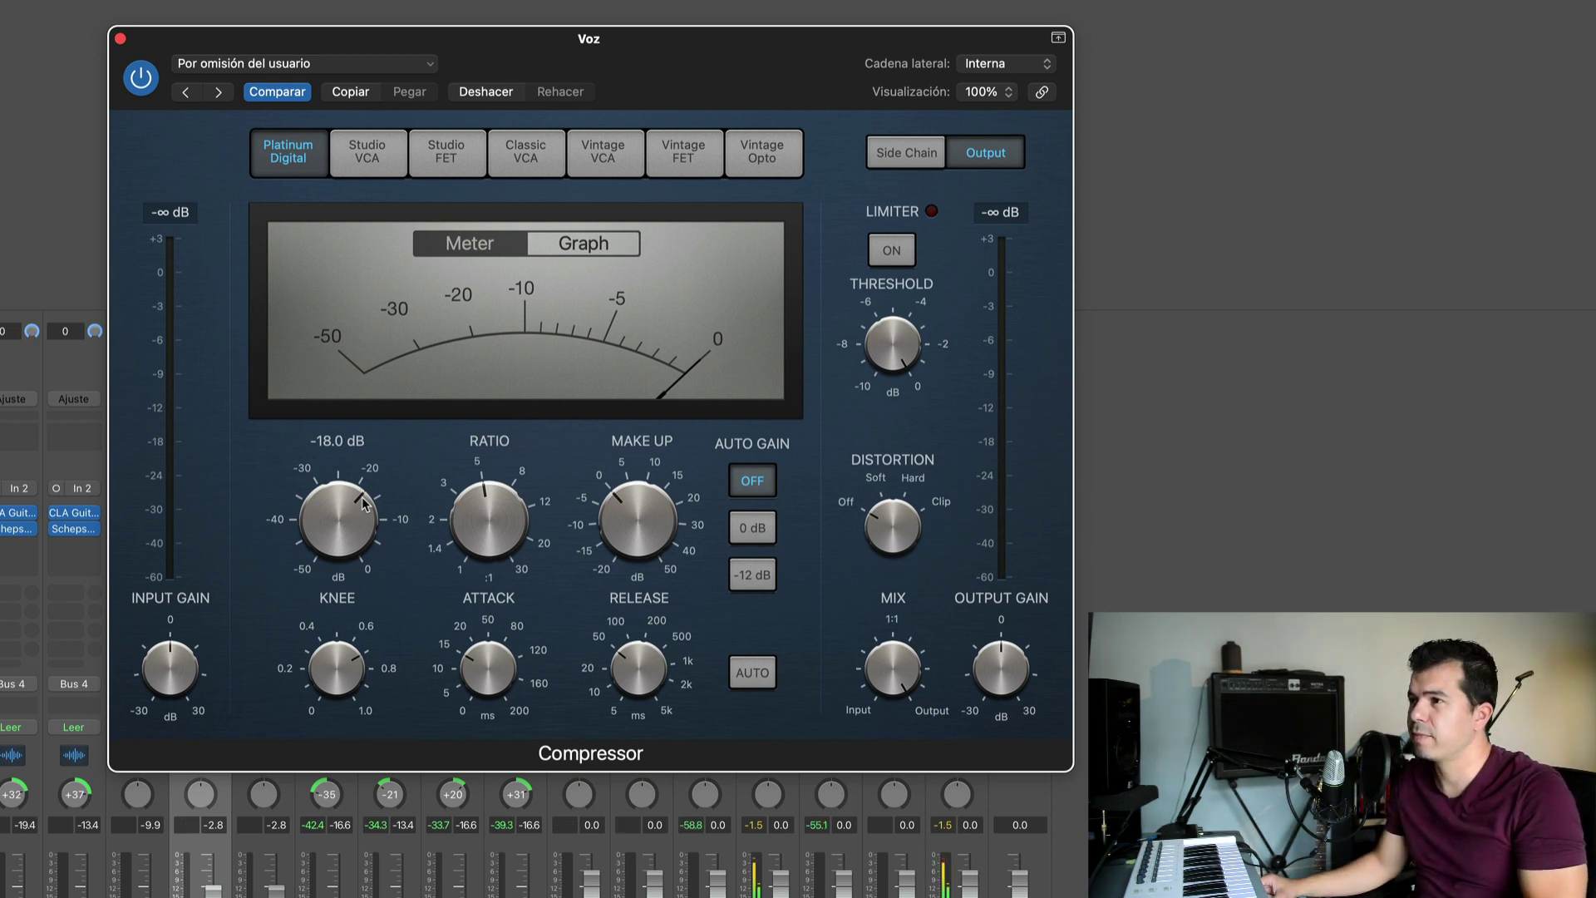
drag(353, 513, 341, 549)
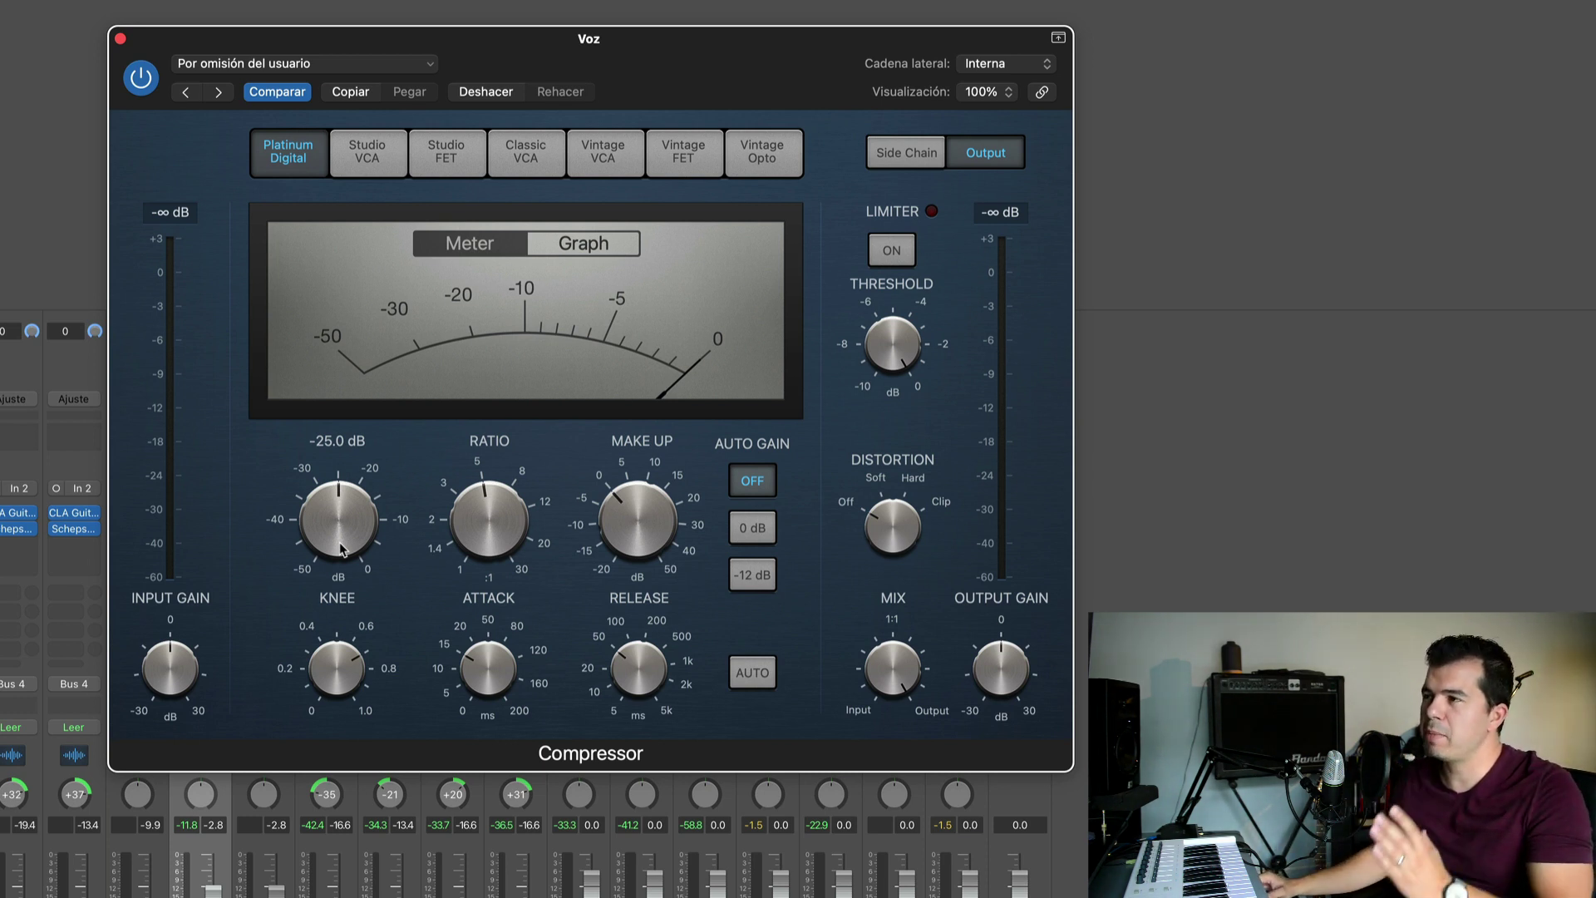
Play the compressed vocal and raise the Compressor's make-up gain to about 5 dB
mouse_move(655, 568)
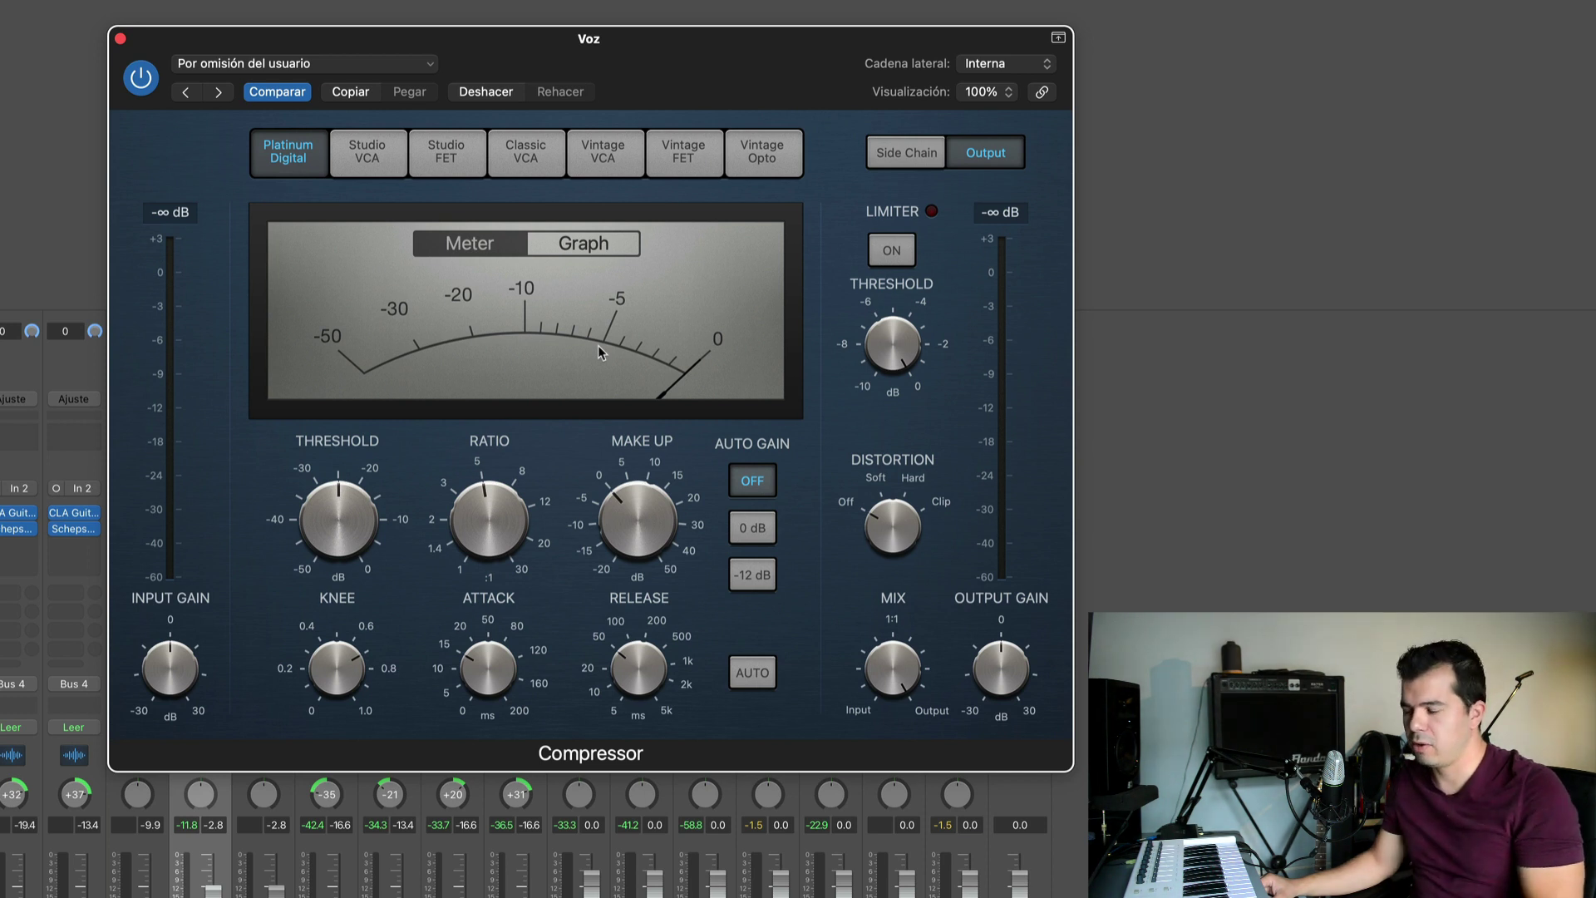
key(space)
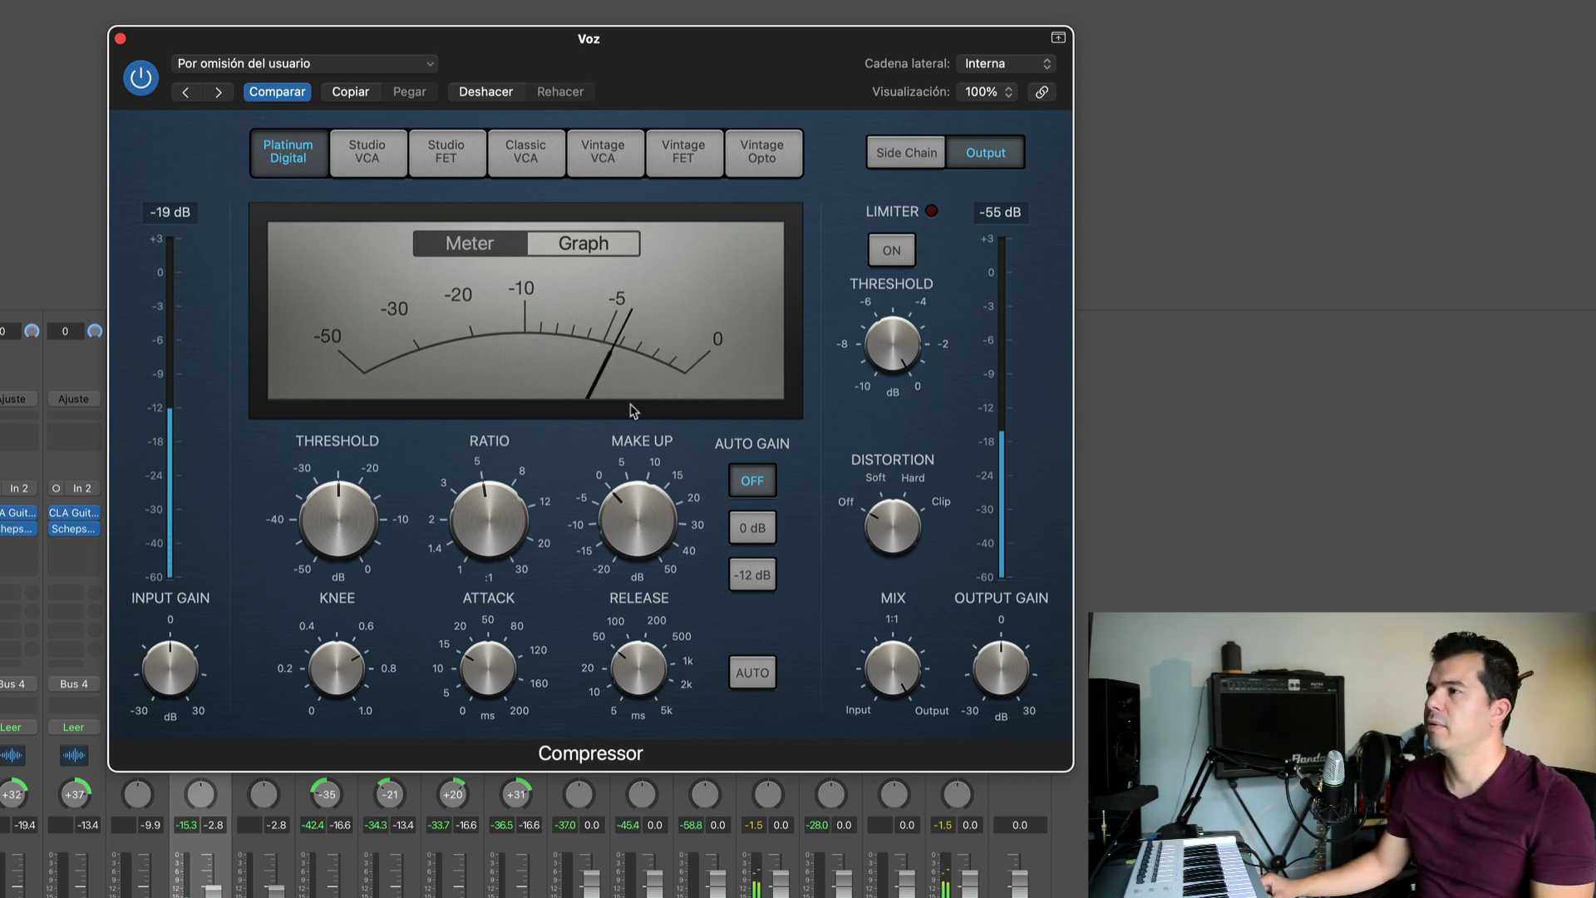
drag(645, 499, 656, 487)
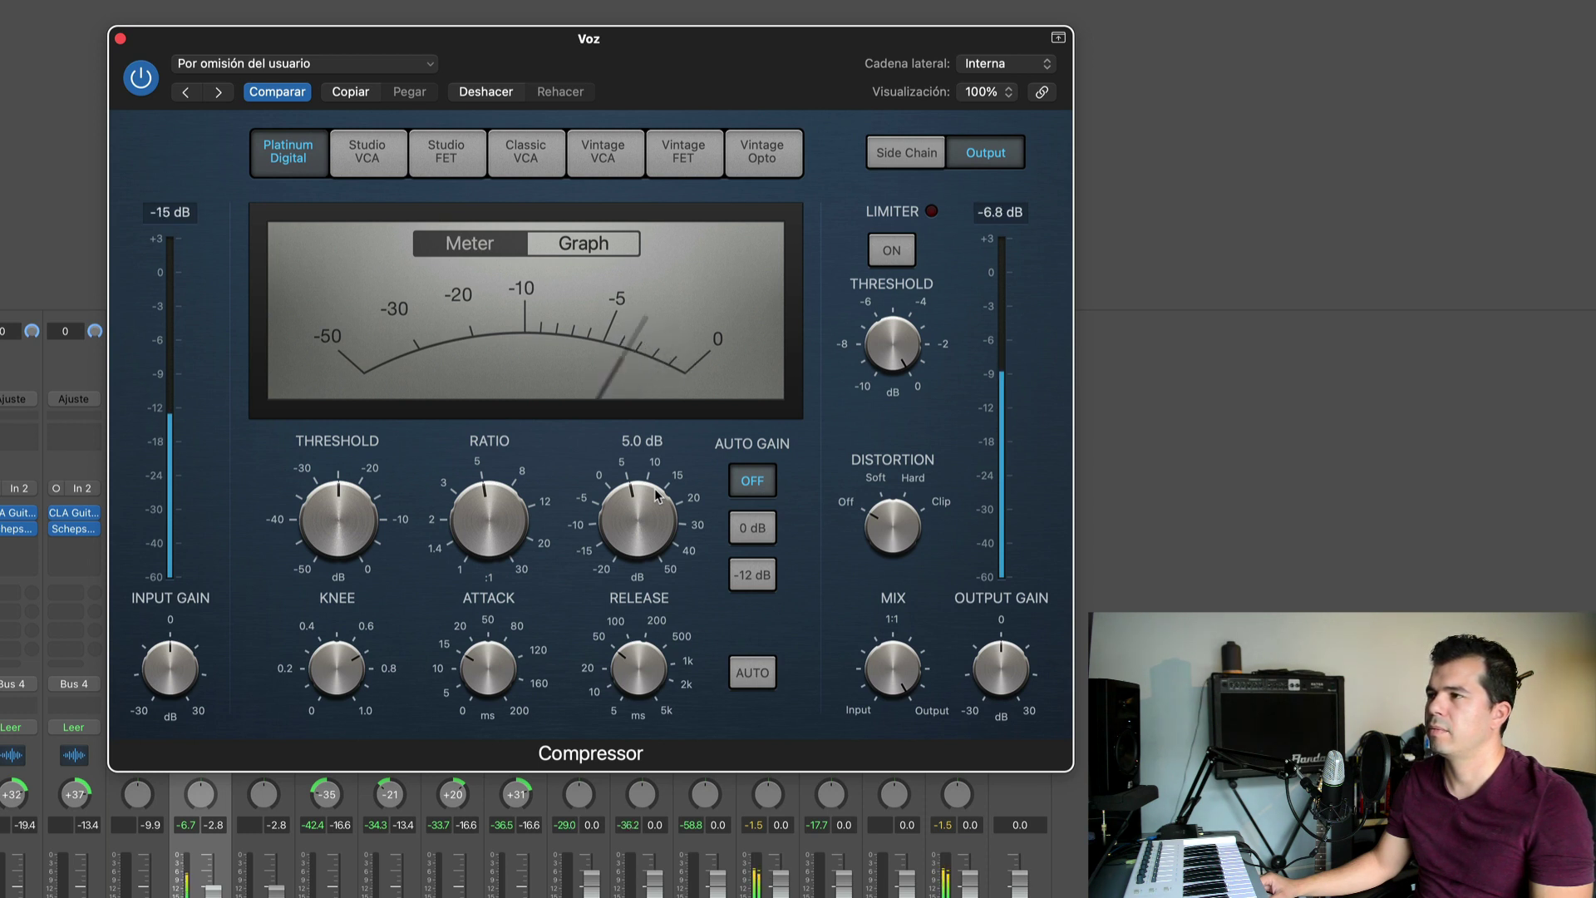
drag(649, 500, 646, 510)
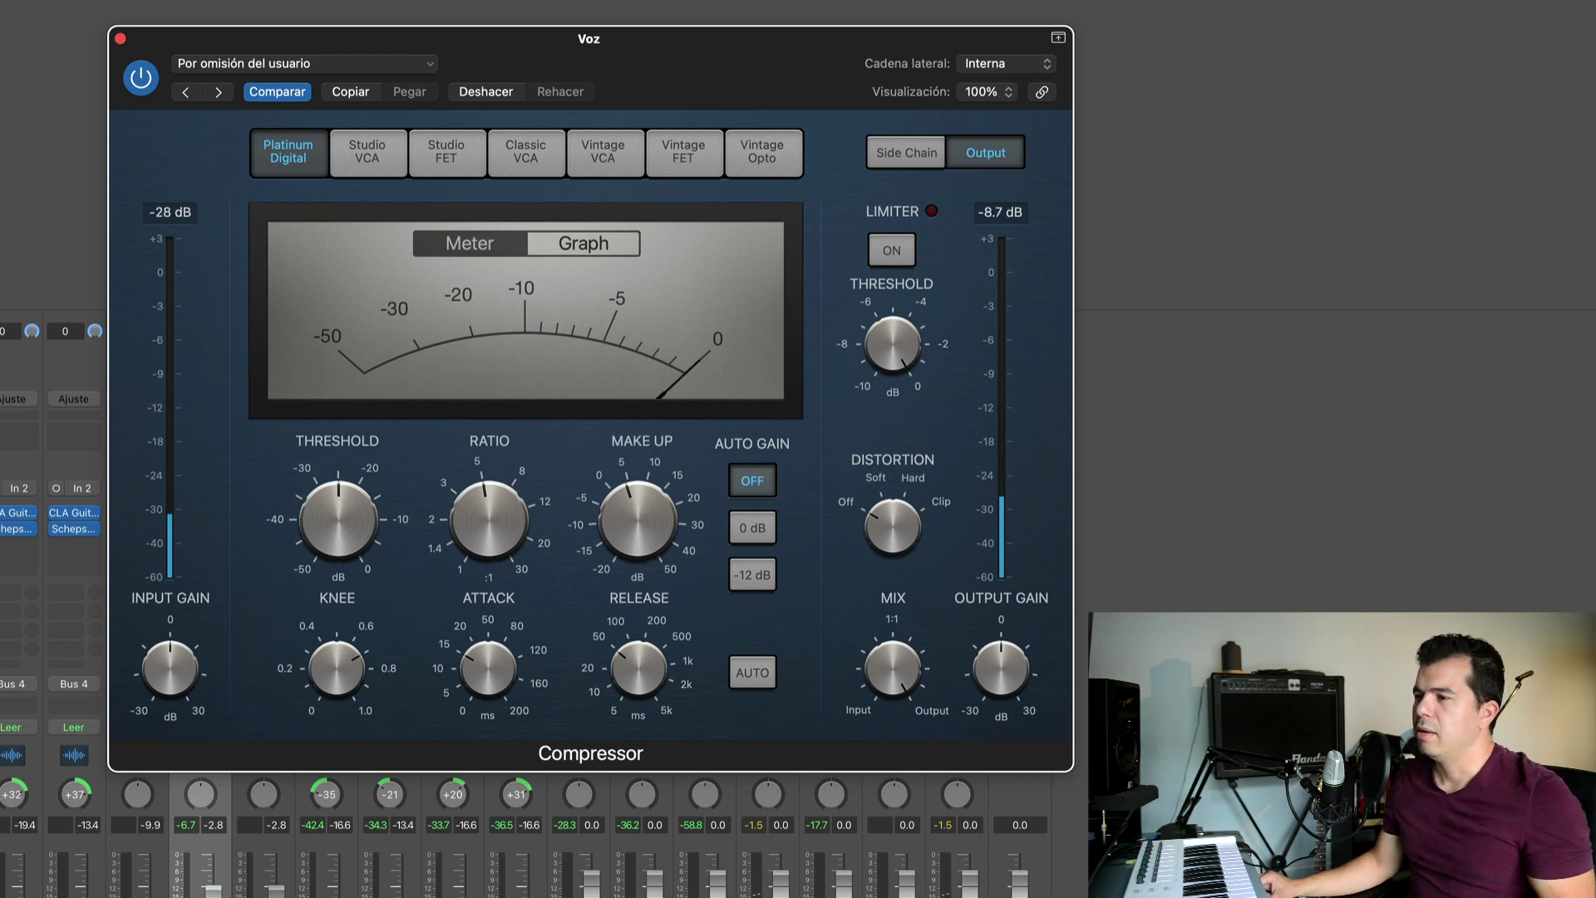
Restart playback and bypass the Compressor to compare the vocal with and without compression
click(385, 858)
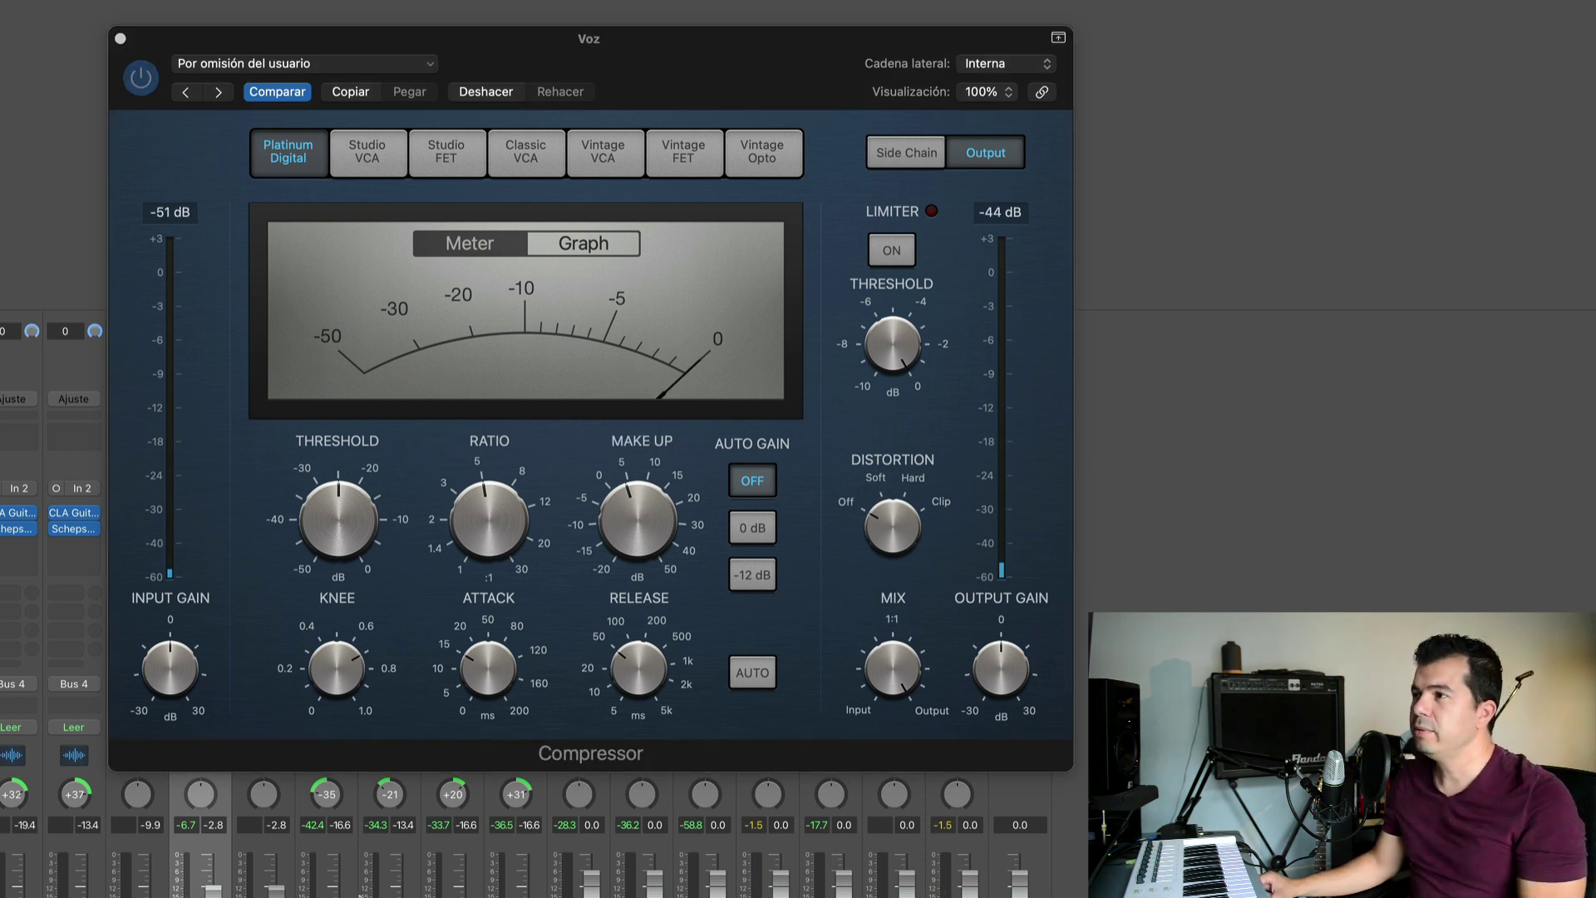
key(space)
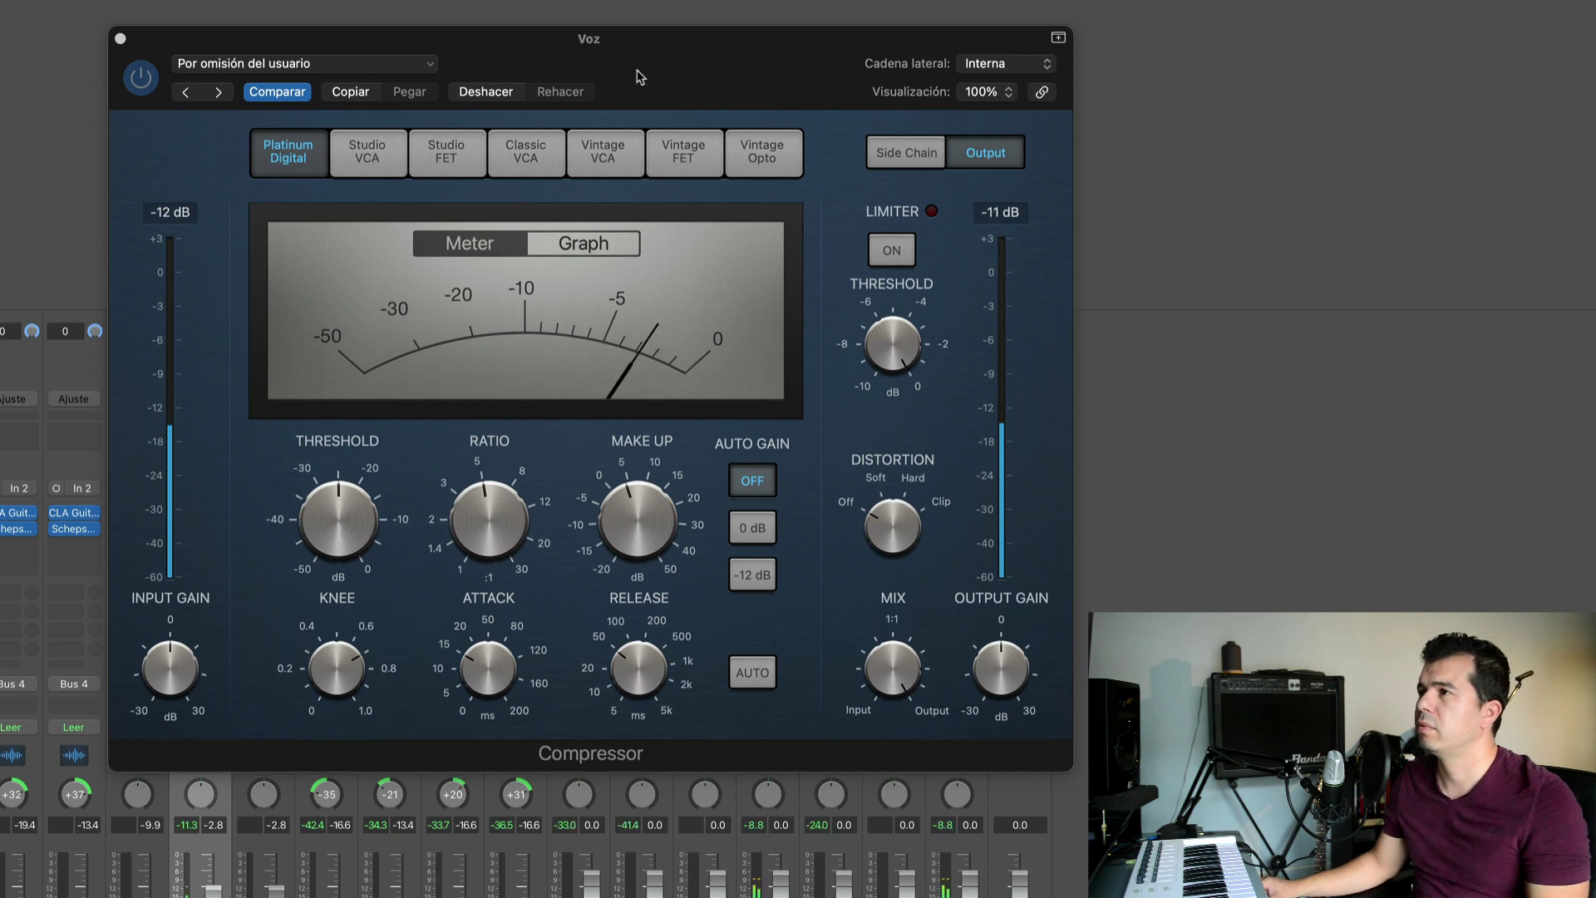
click(636, 86)
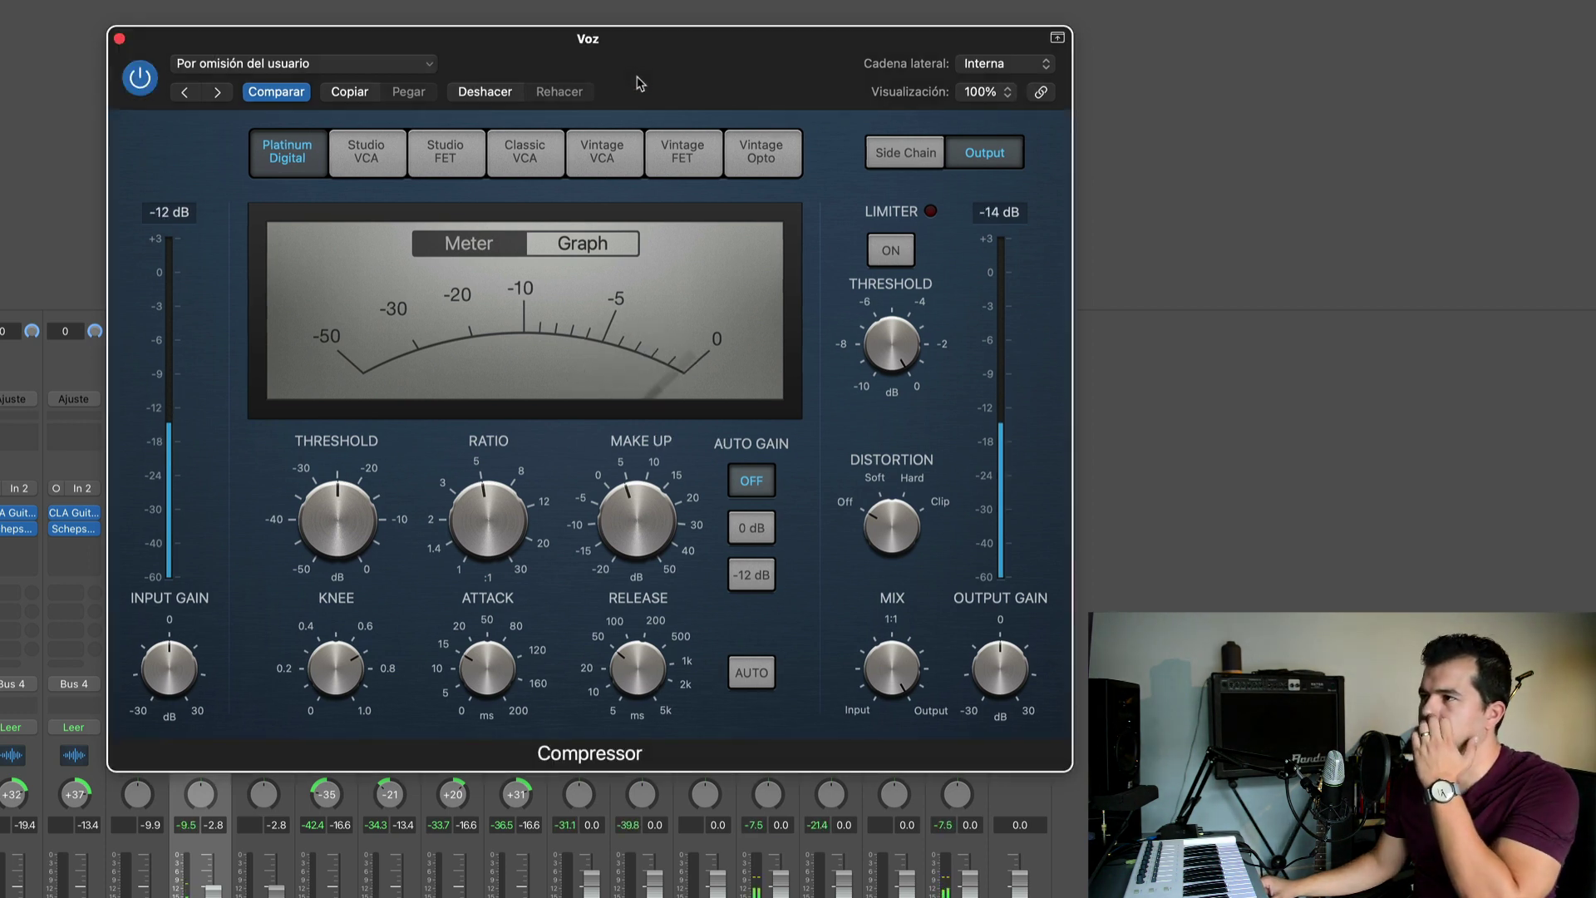
click(146, 83)
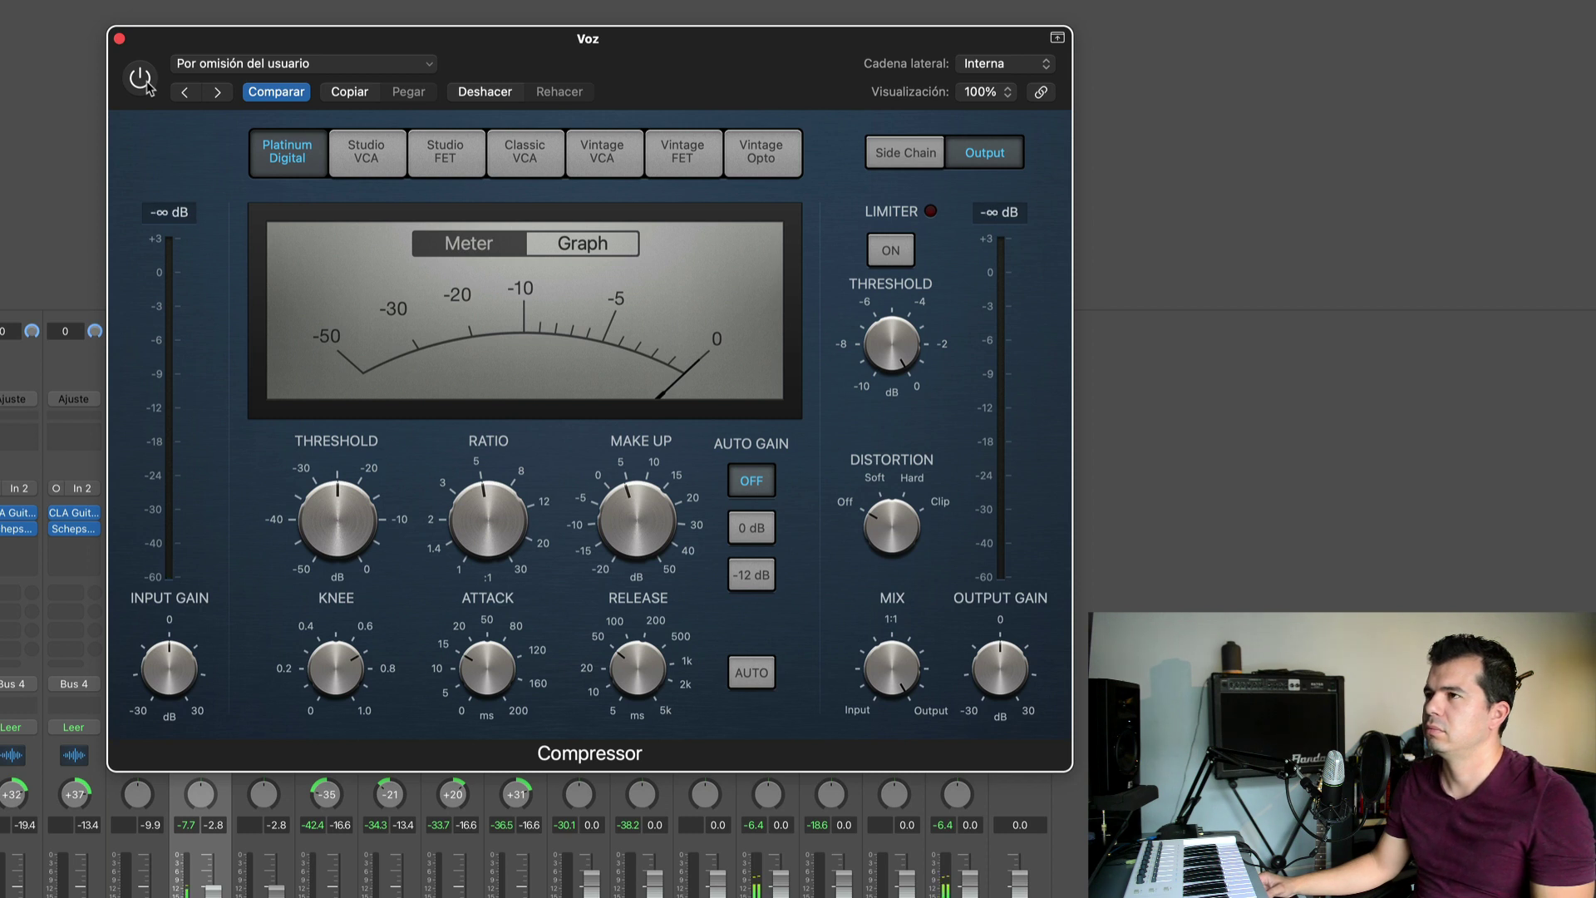
Re-enable the Compressor, replay the vocal while bypassing it once more for comparison, and switch the Compressor back on
click(140, 78)
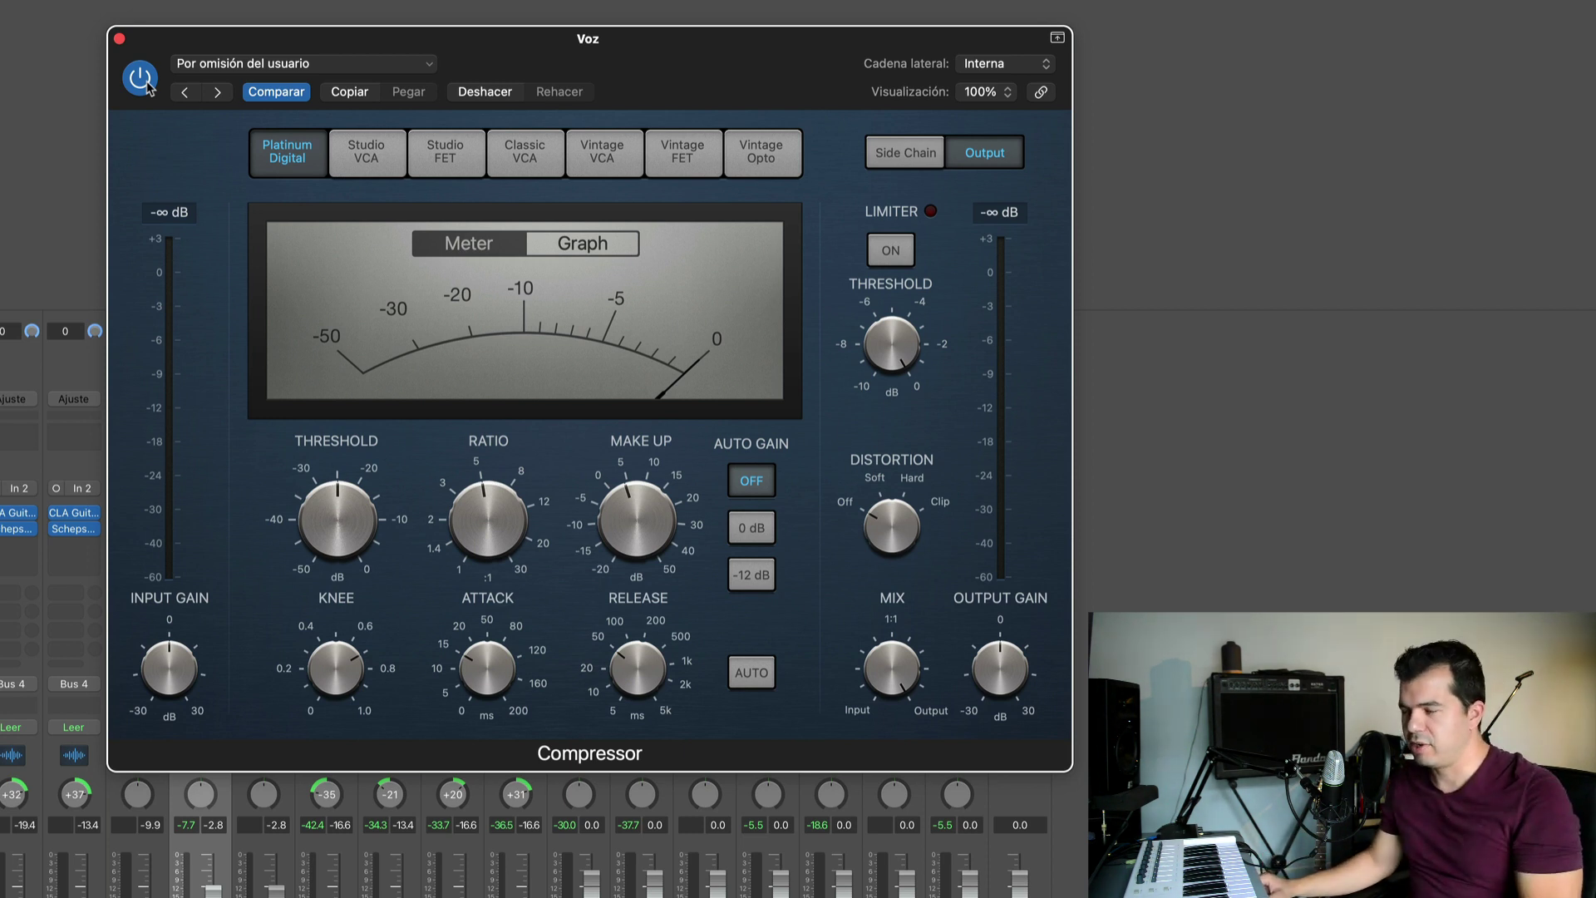
key(space)
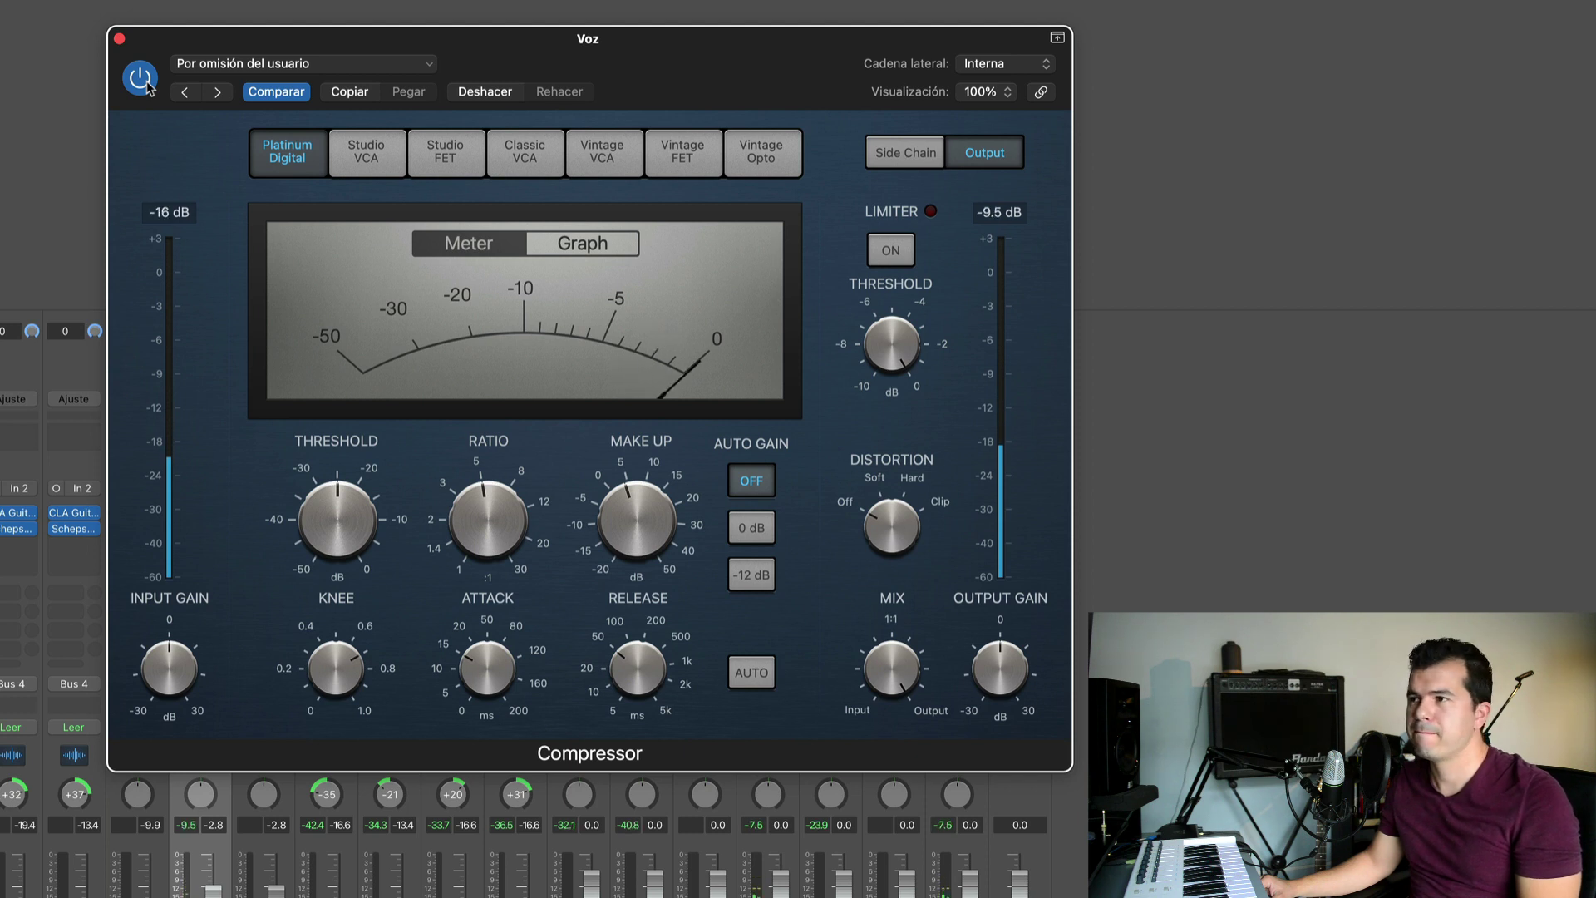
click(147, 85)
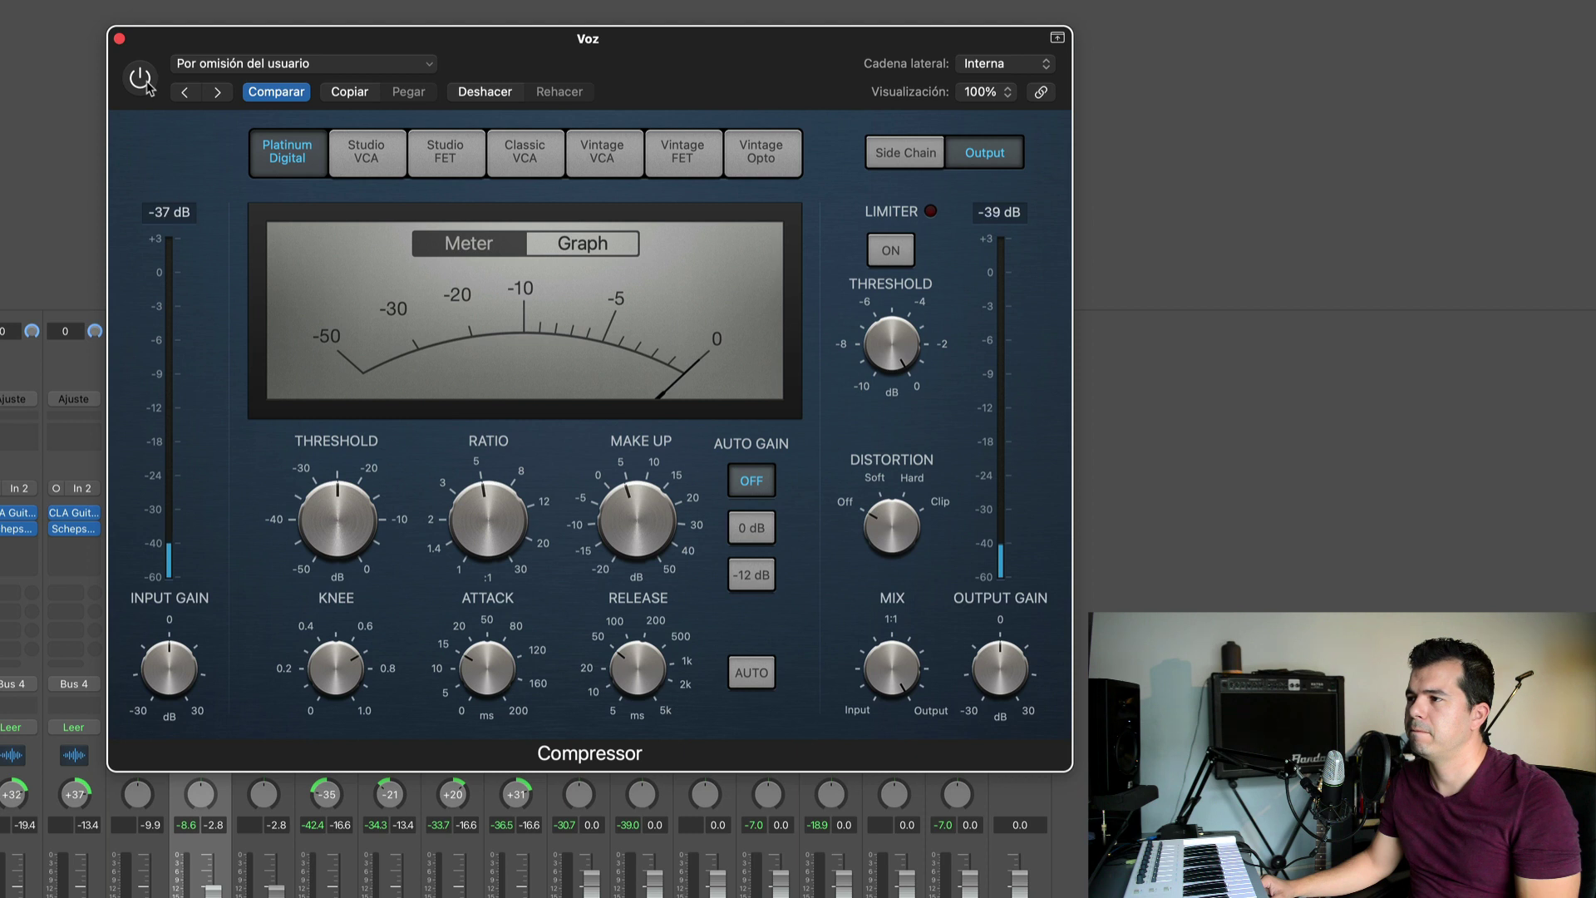
click(146, 85)
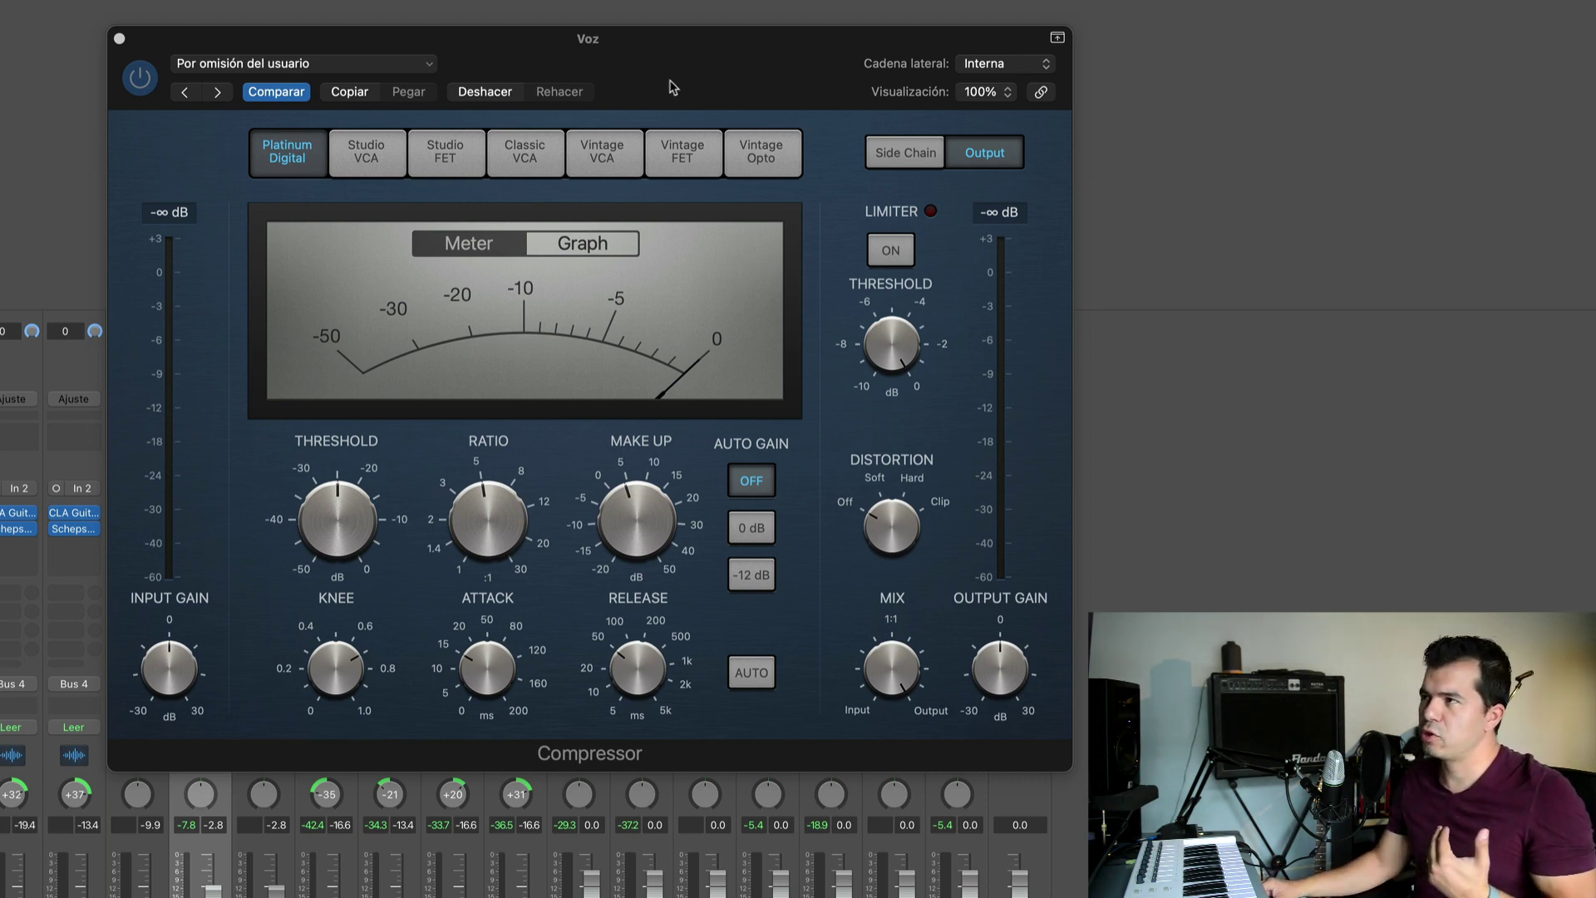
Play the vocal and lower the Compressor's output gain to -4.0 dB
drag(671, 86, 1153, 0)
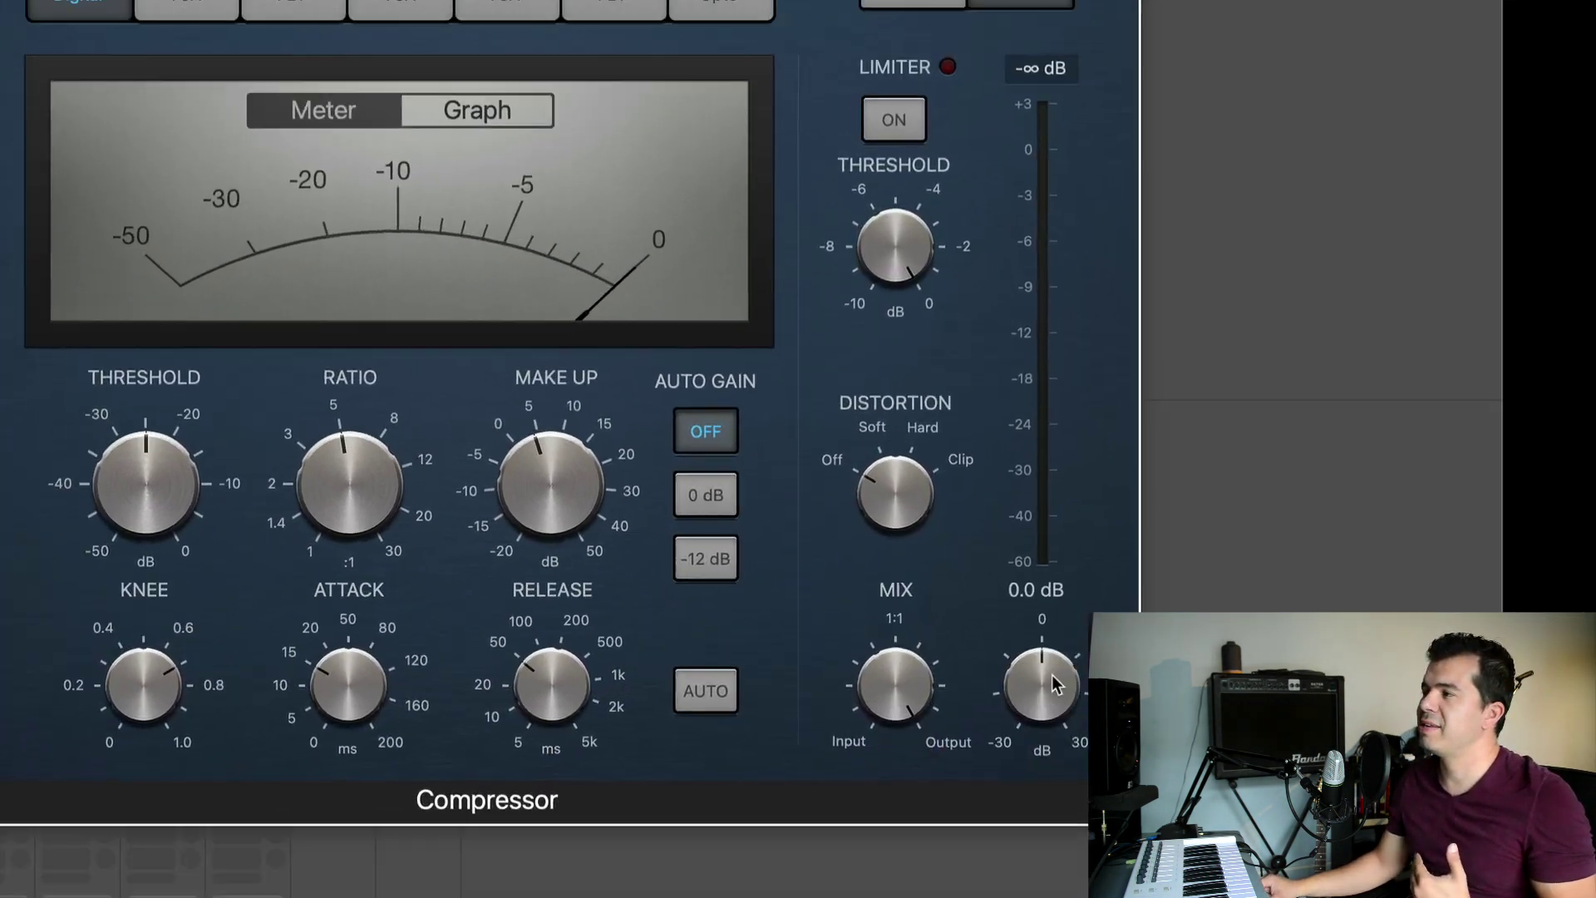
key(space)
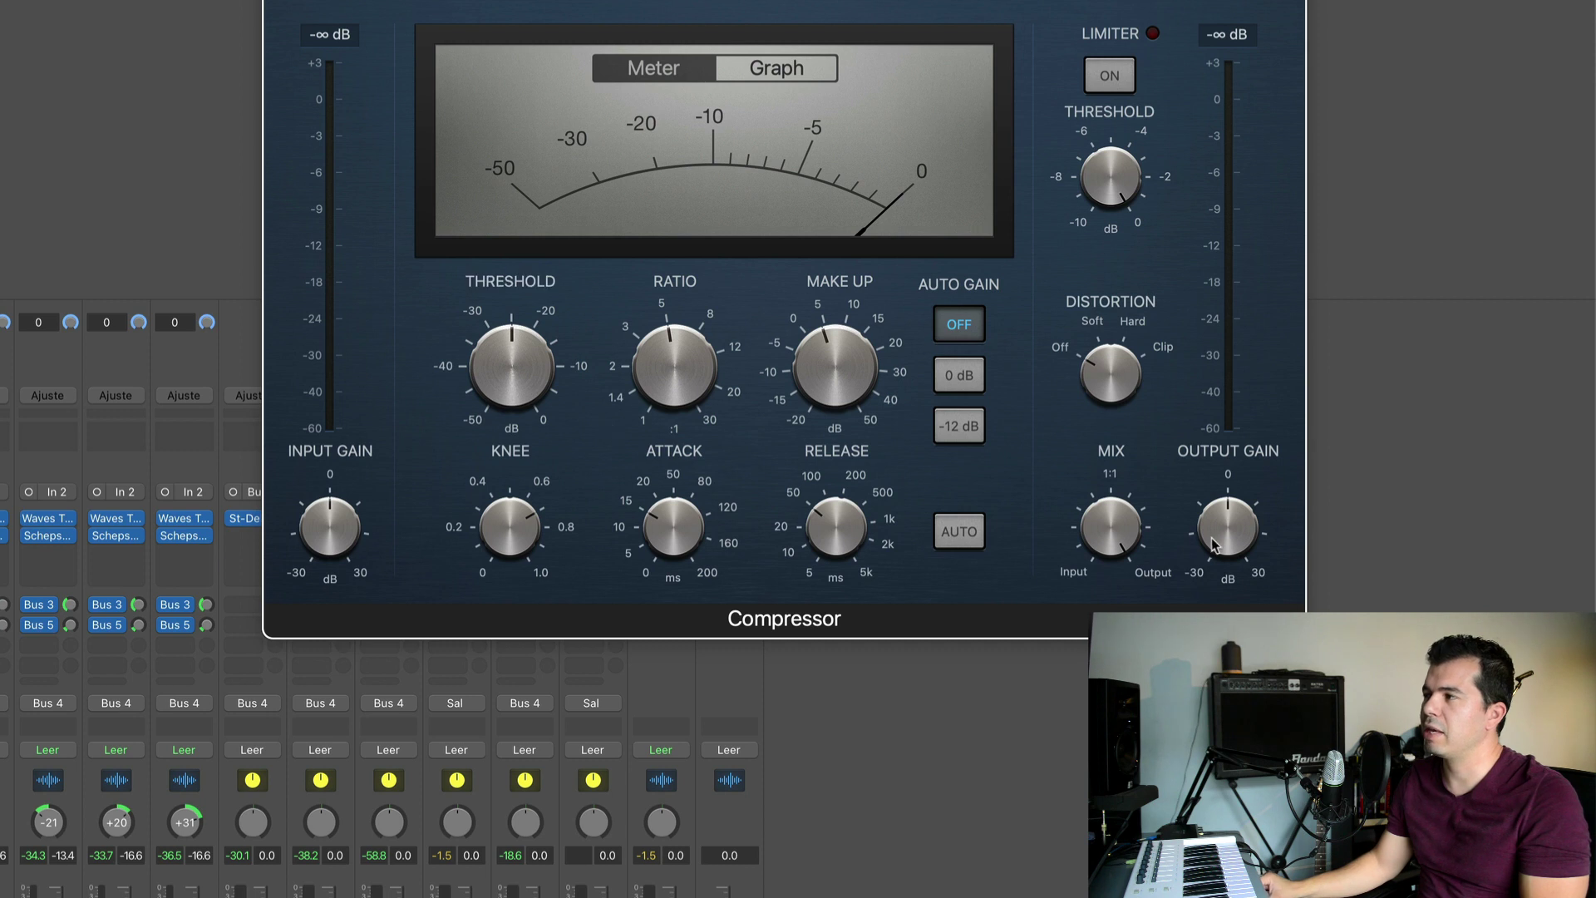
mouse_move(1220, 537)
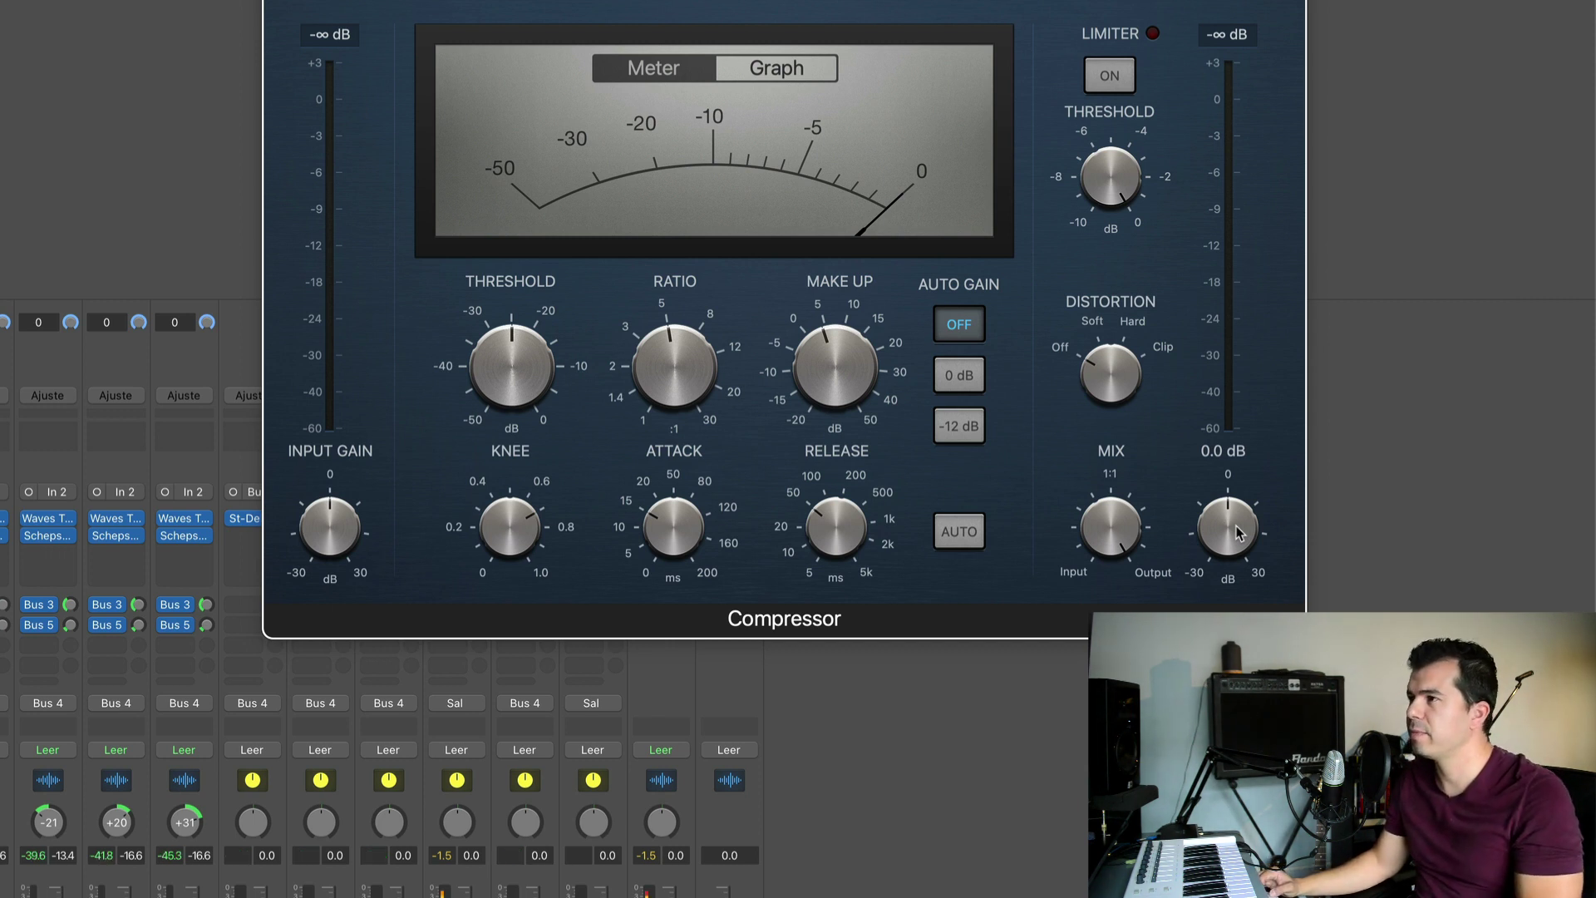
key(space)
drag(1237, 532, 1232, 547)
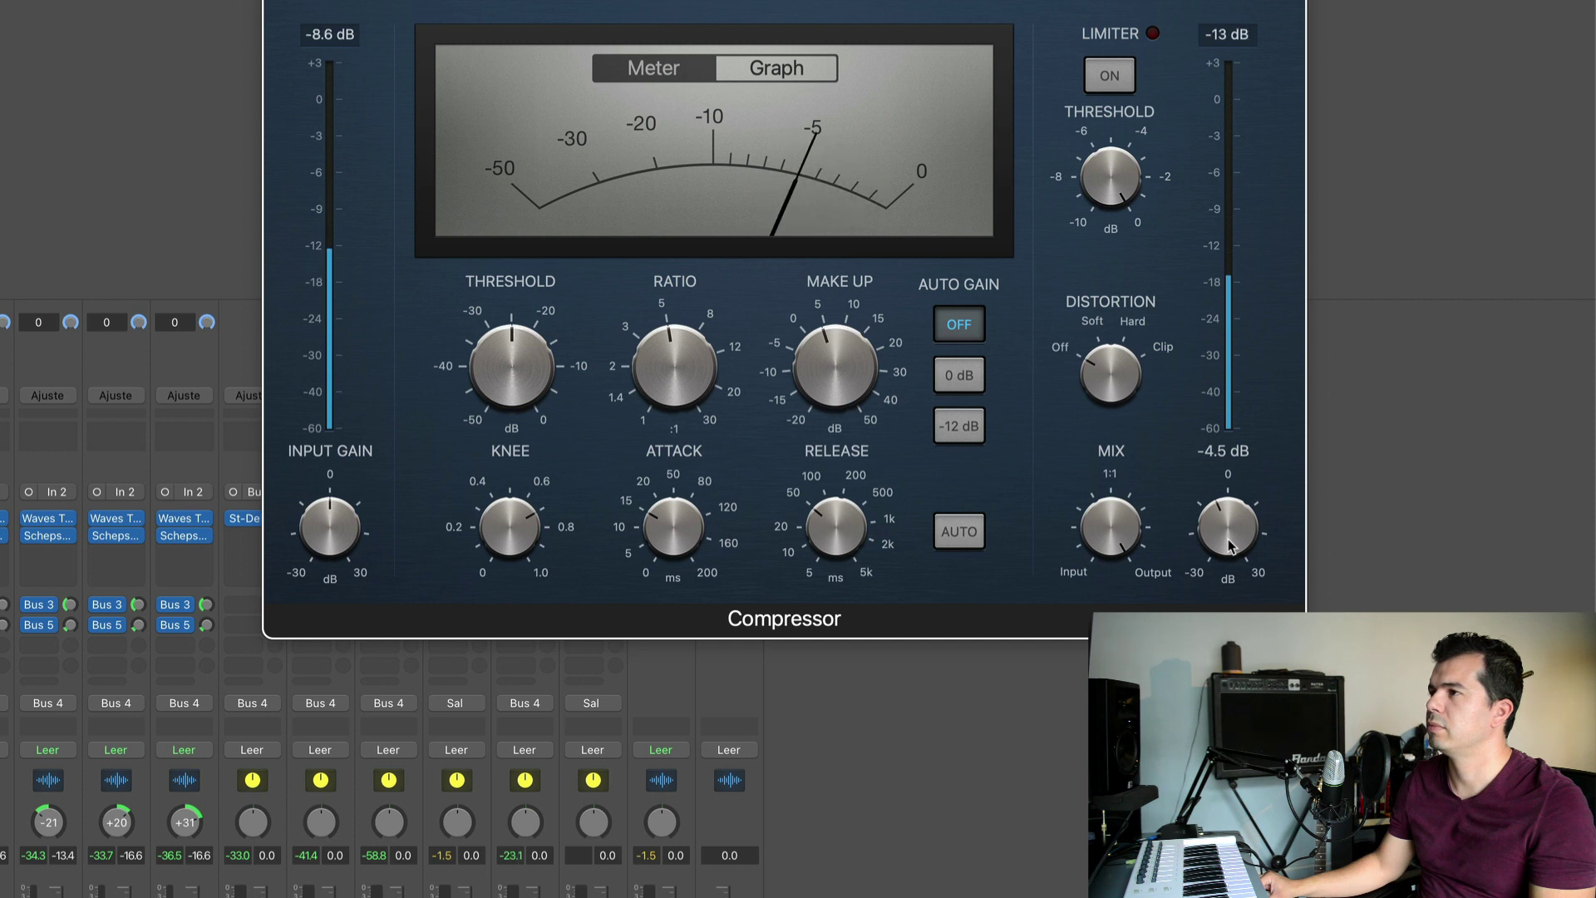
drag(1230, 538, 1231, 538)
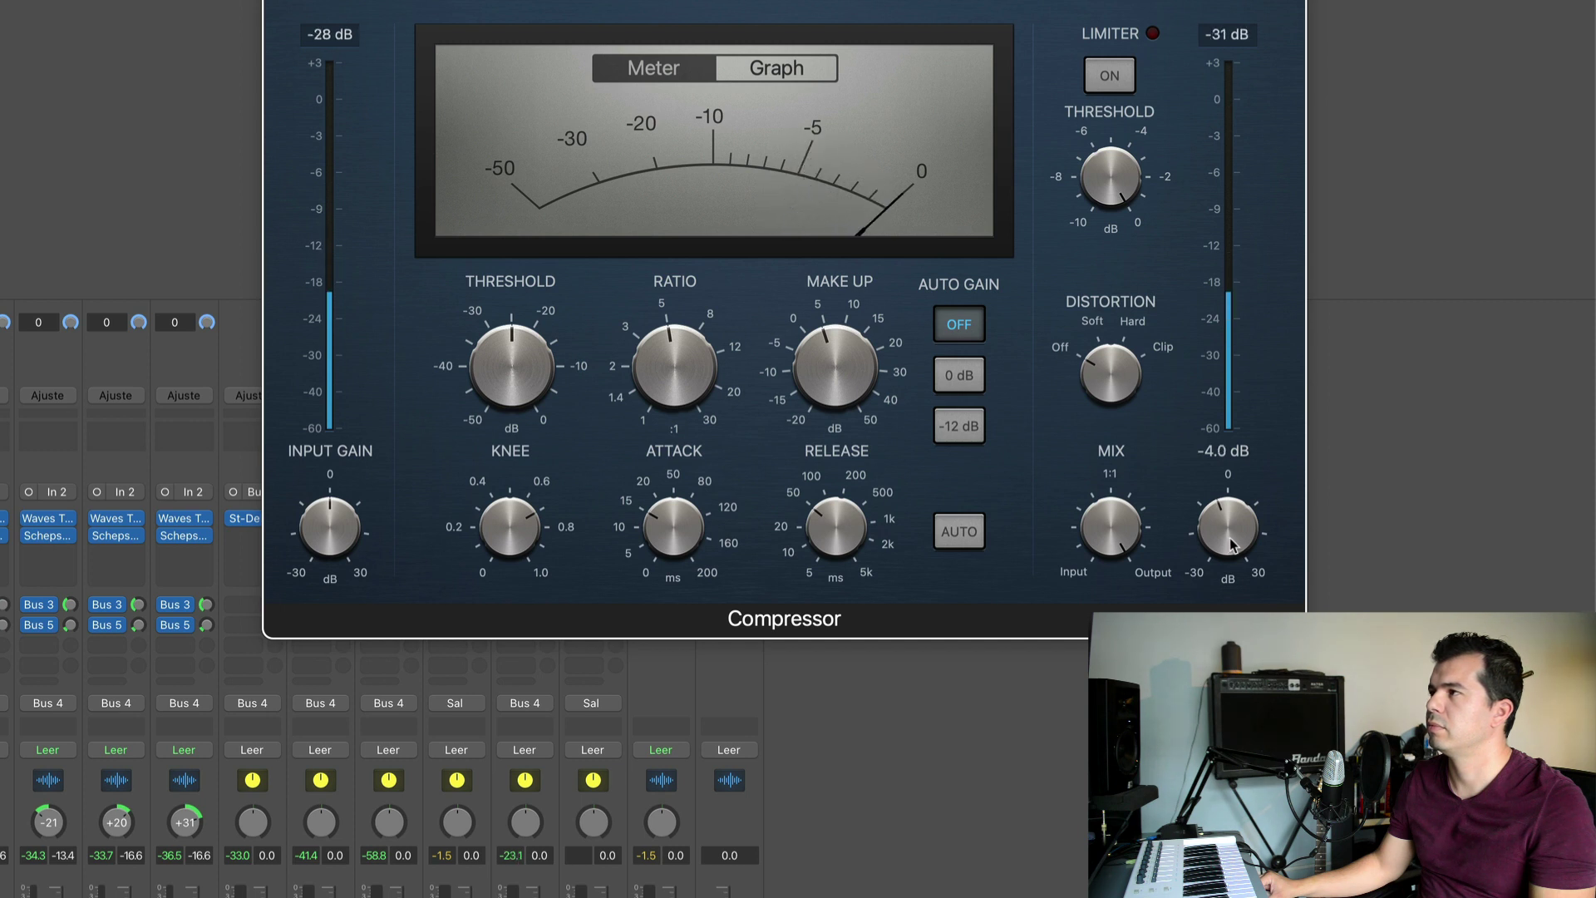